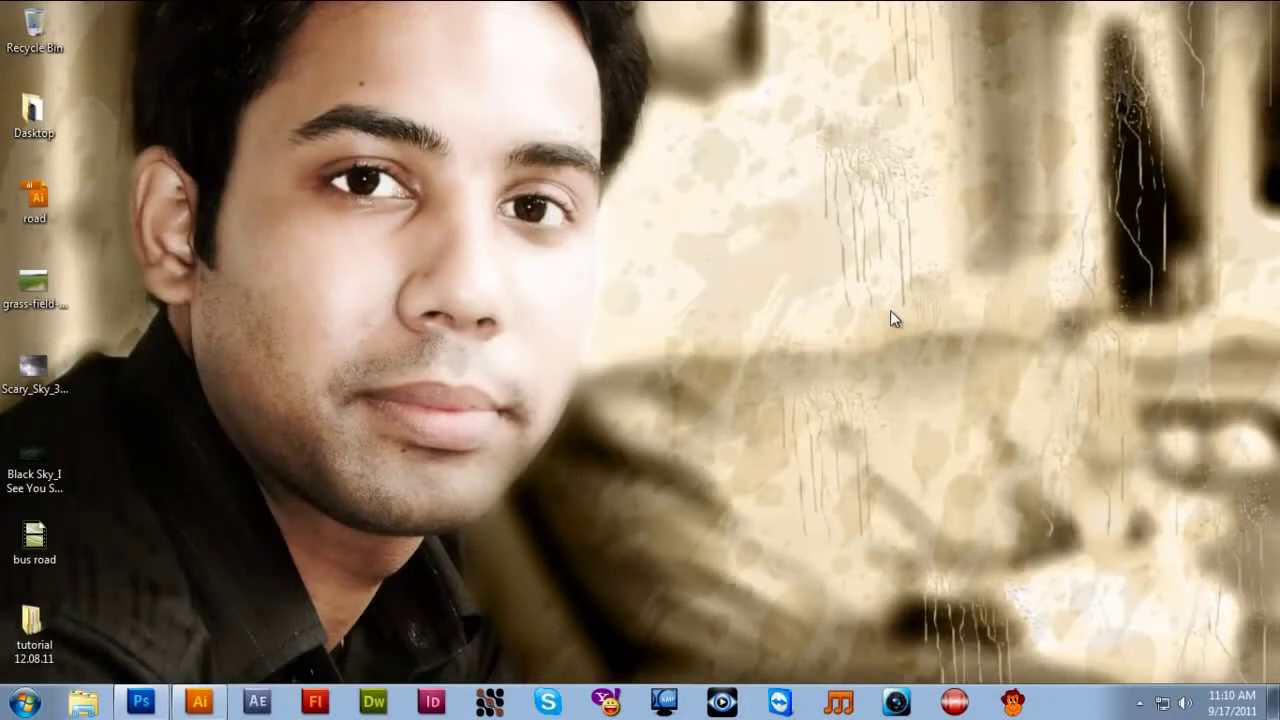
Refresh the desktop and restore the Photoshop window showing DSCF0745.JPG
right_click(642, 260)
click(689, 304)
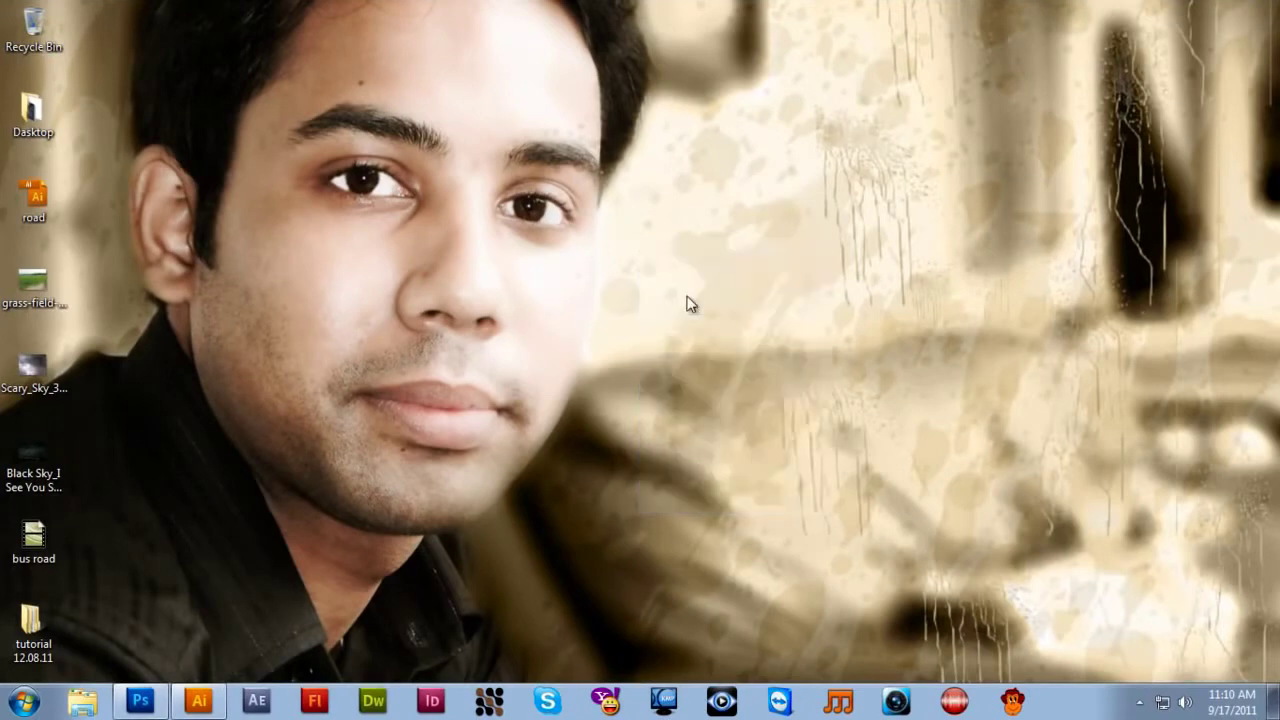
click(150, 700)
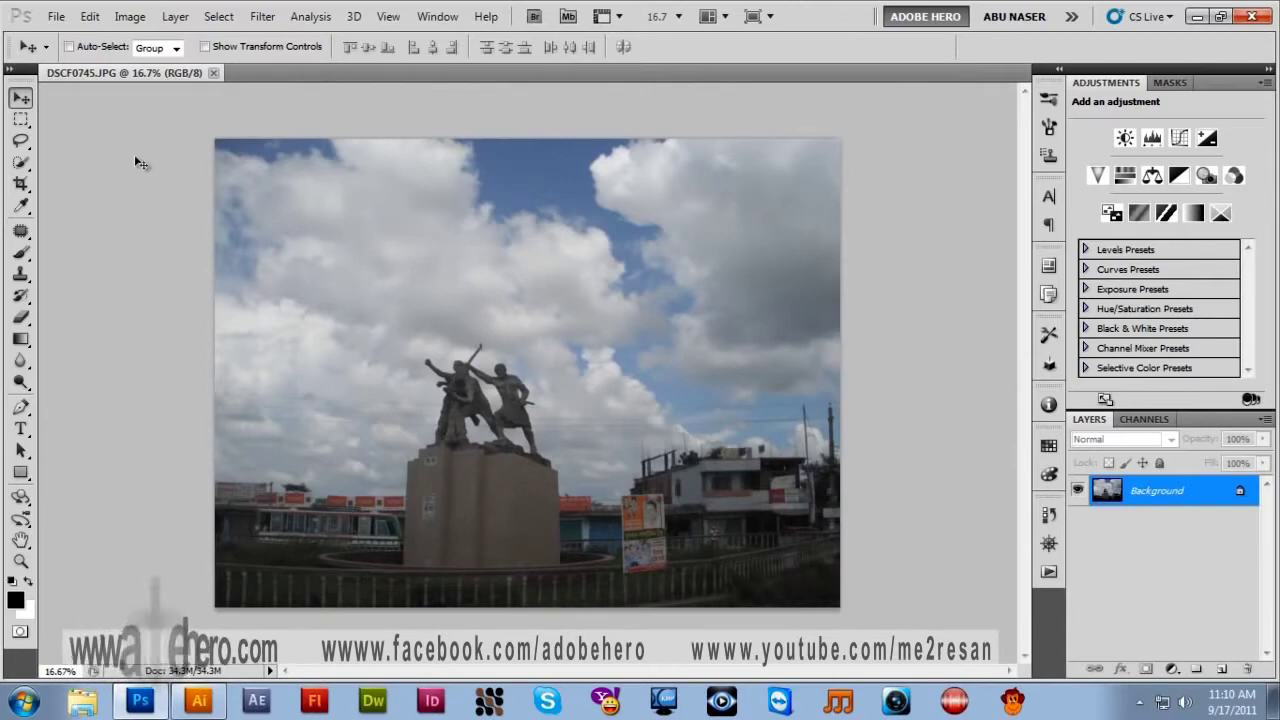
click(56, 16)
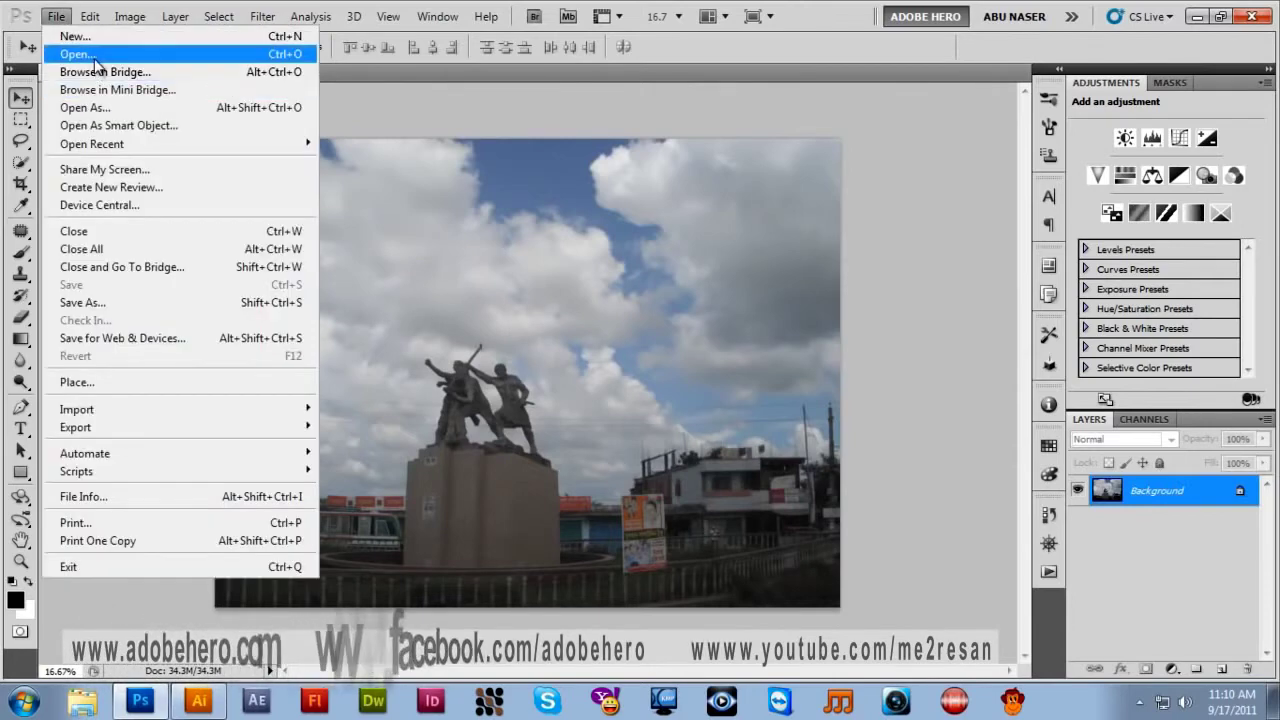
Open Scary_Sky_3_by_bean_stock from the Desktop folder
click(95, 56)
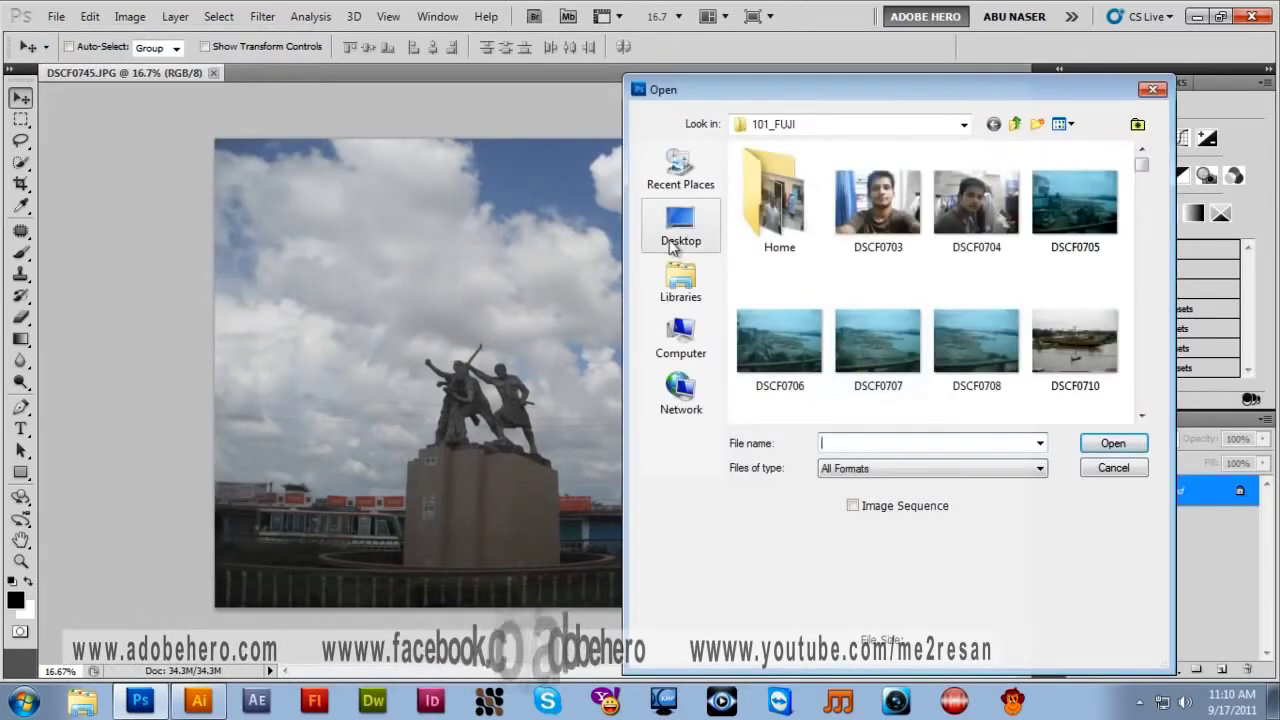
click(681, 228)
click(835, 360)
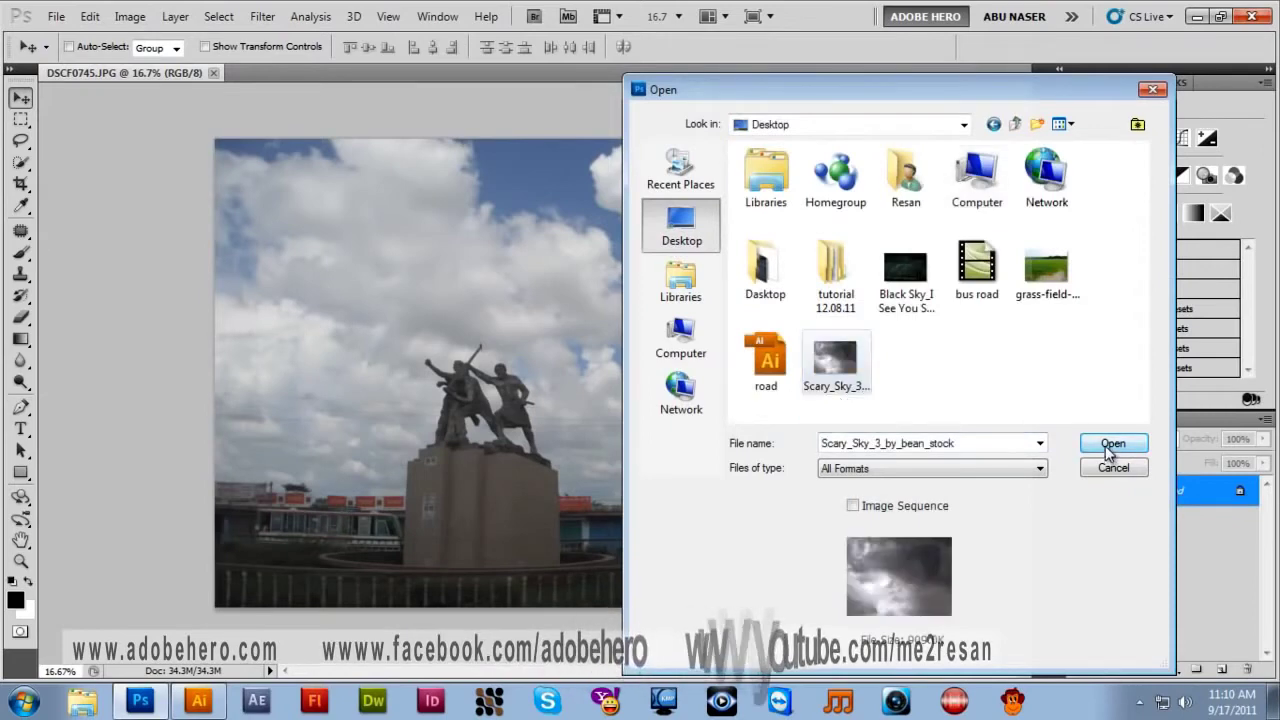
click(1113, 443)
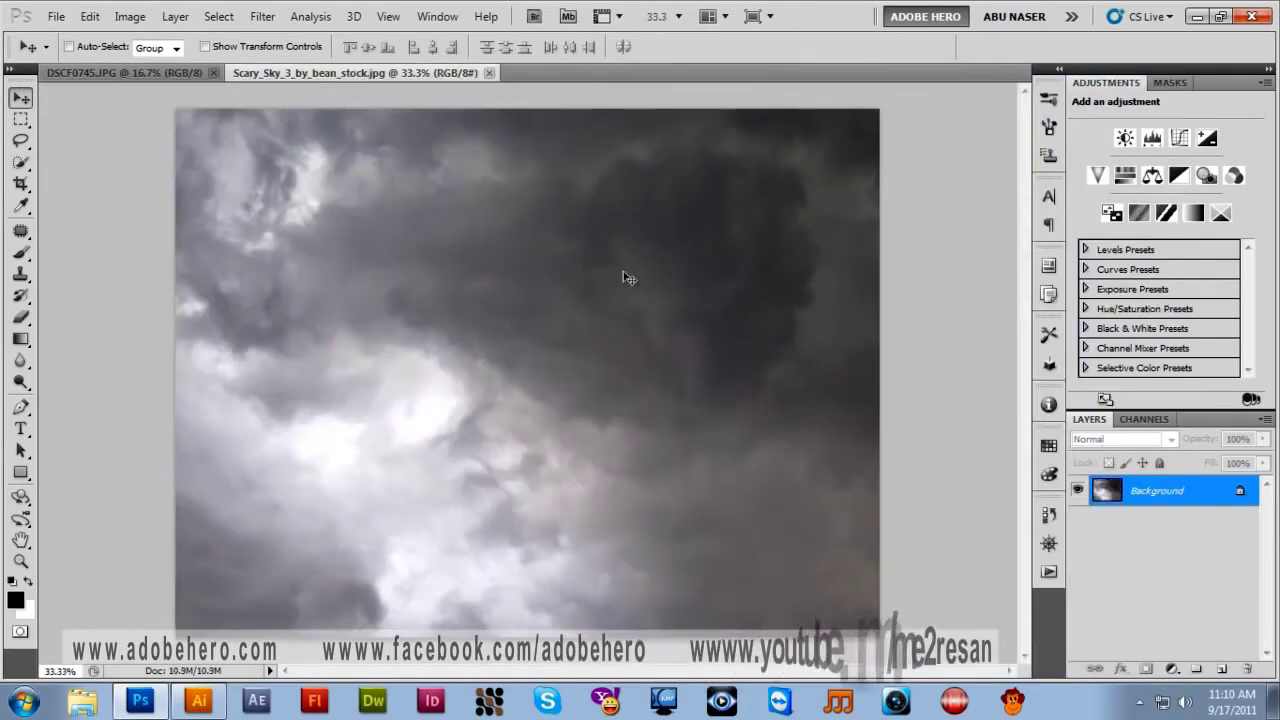
Compare the statue photo and stormy sky documents, ending on the sky image
click(118, 76)
click(292, 72)
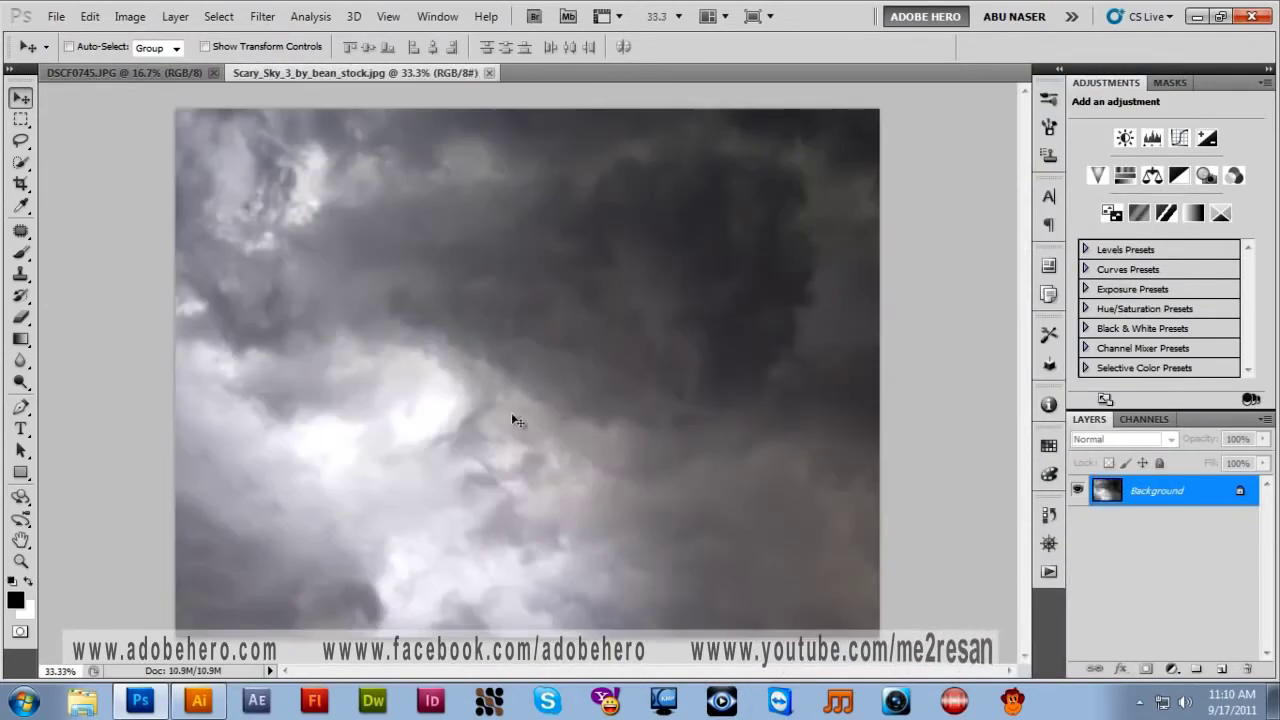
click(178, 73)
click(265, 72)
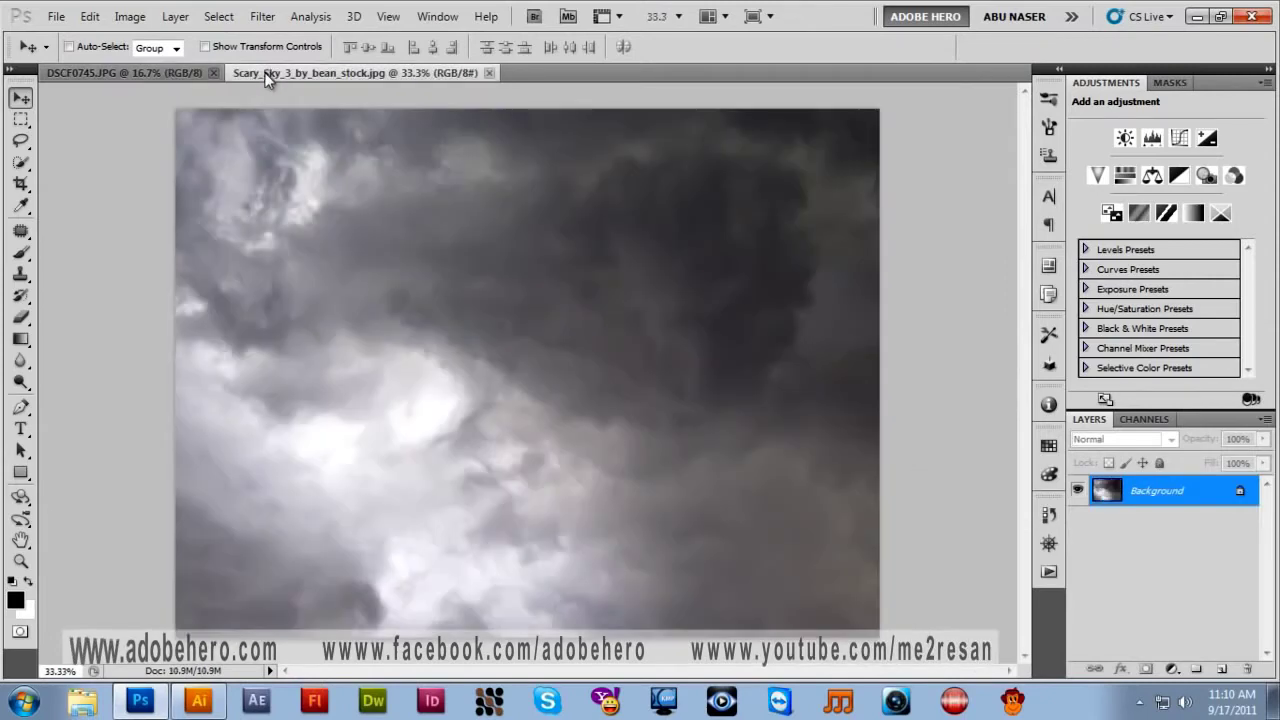
click(167, 69)
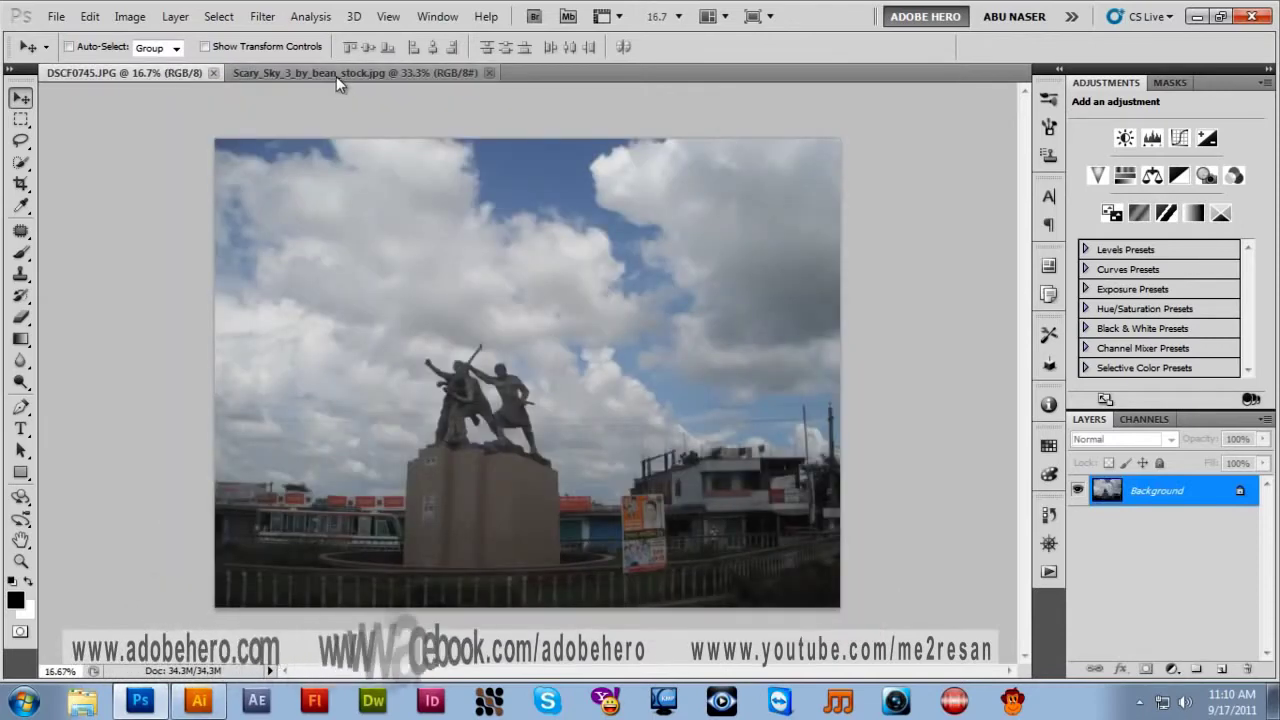
click(336, 76)
click(167, 73)
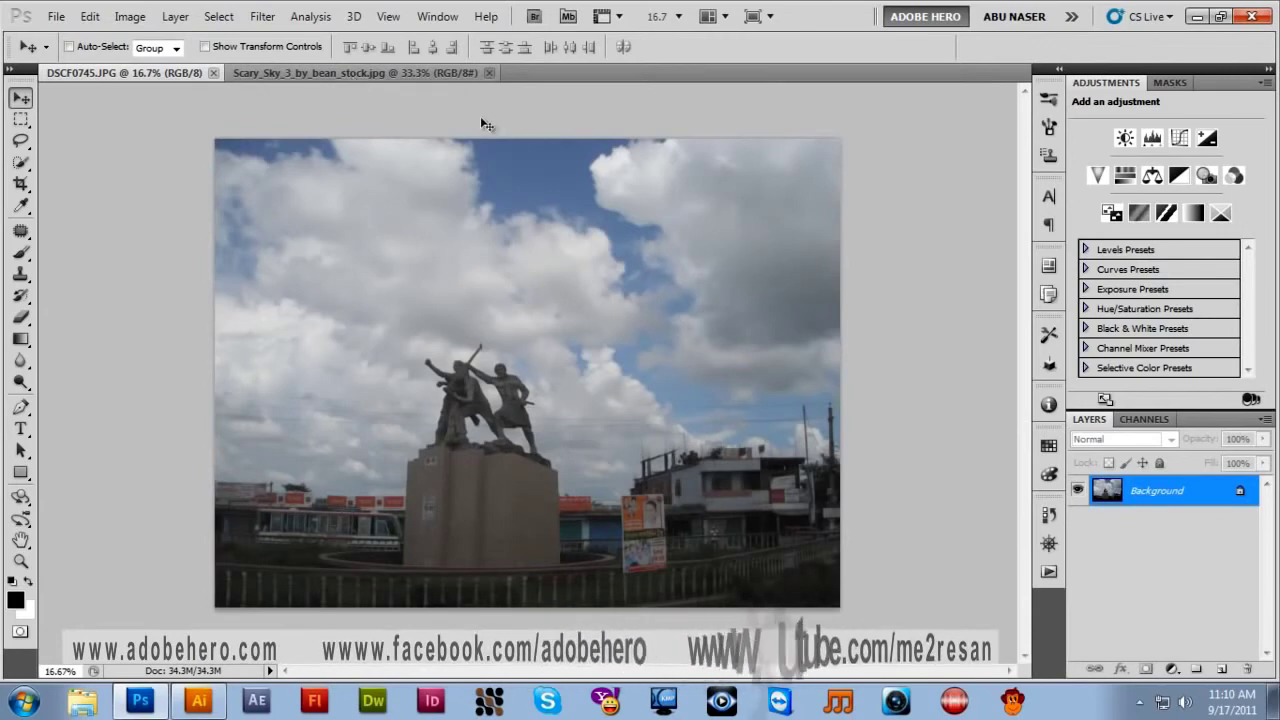
click(340, 76)
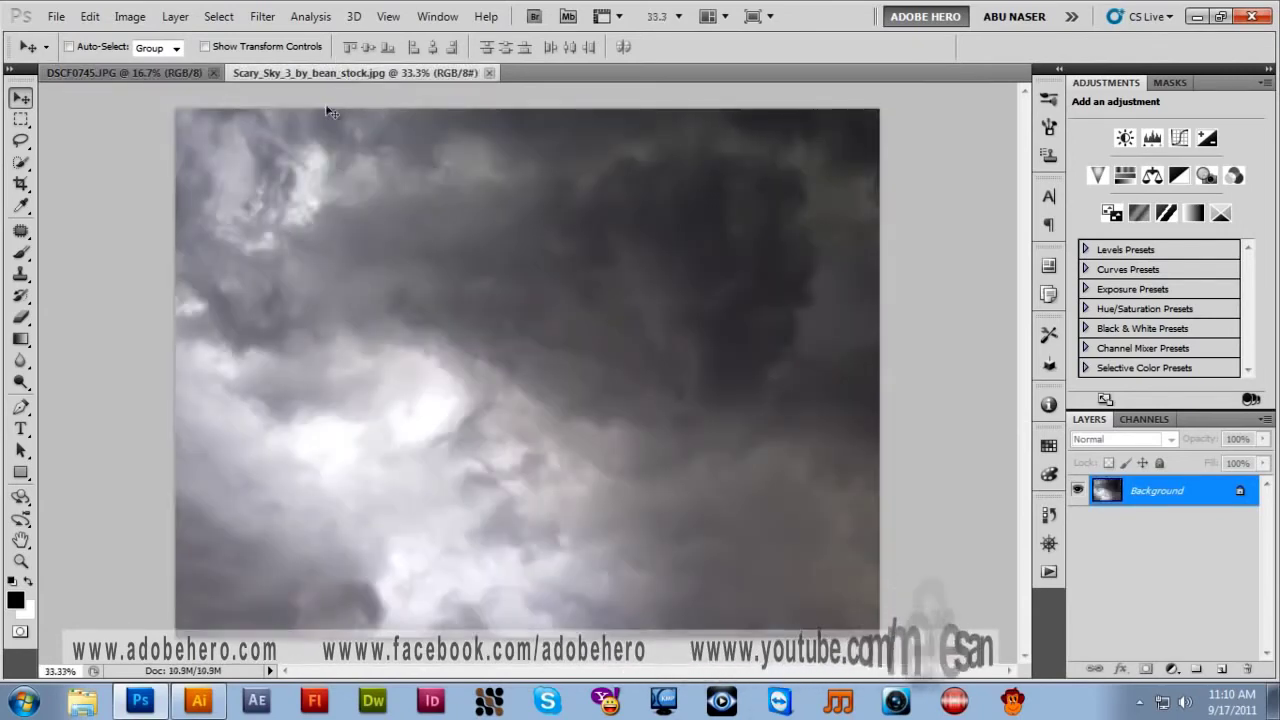
right_click(1206, 505)
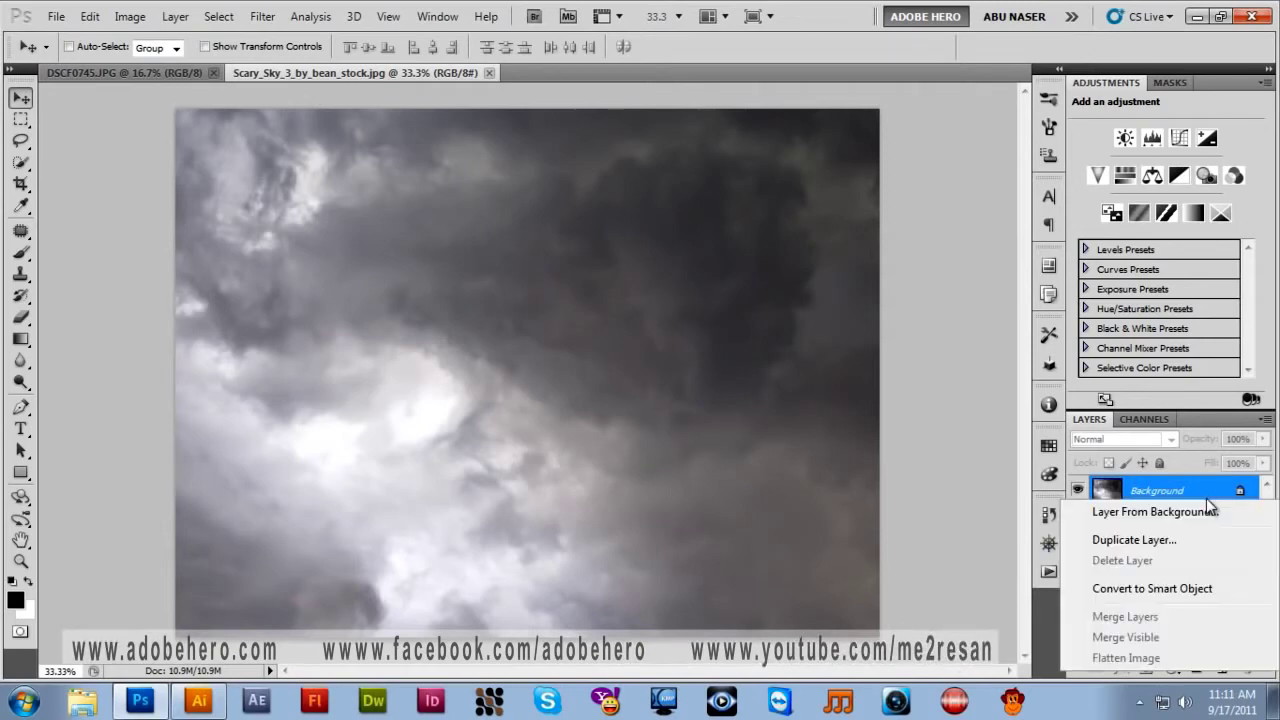
Duplicate the sky's Background layer into DSCF0745.JPG and view it in the statue photo
click(1155, 541)
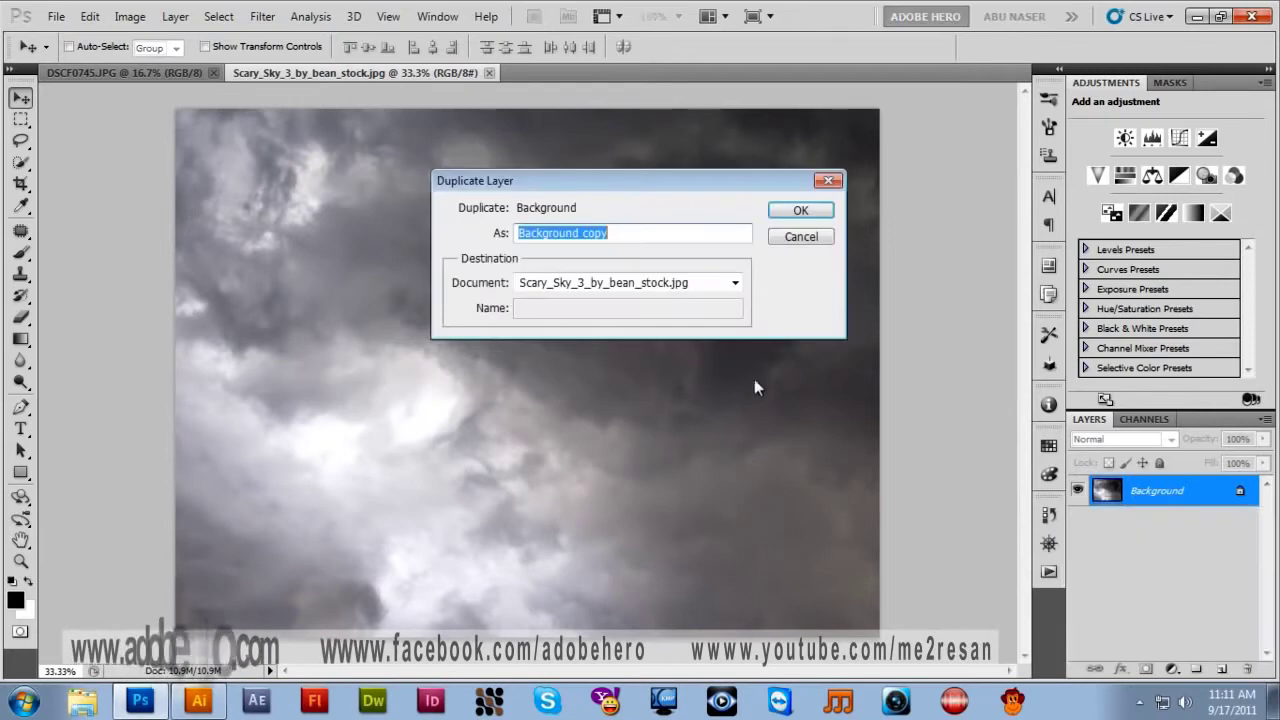
click(734, 285)
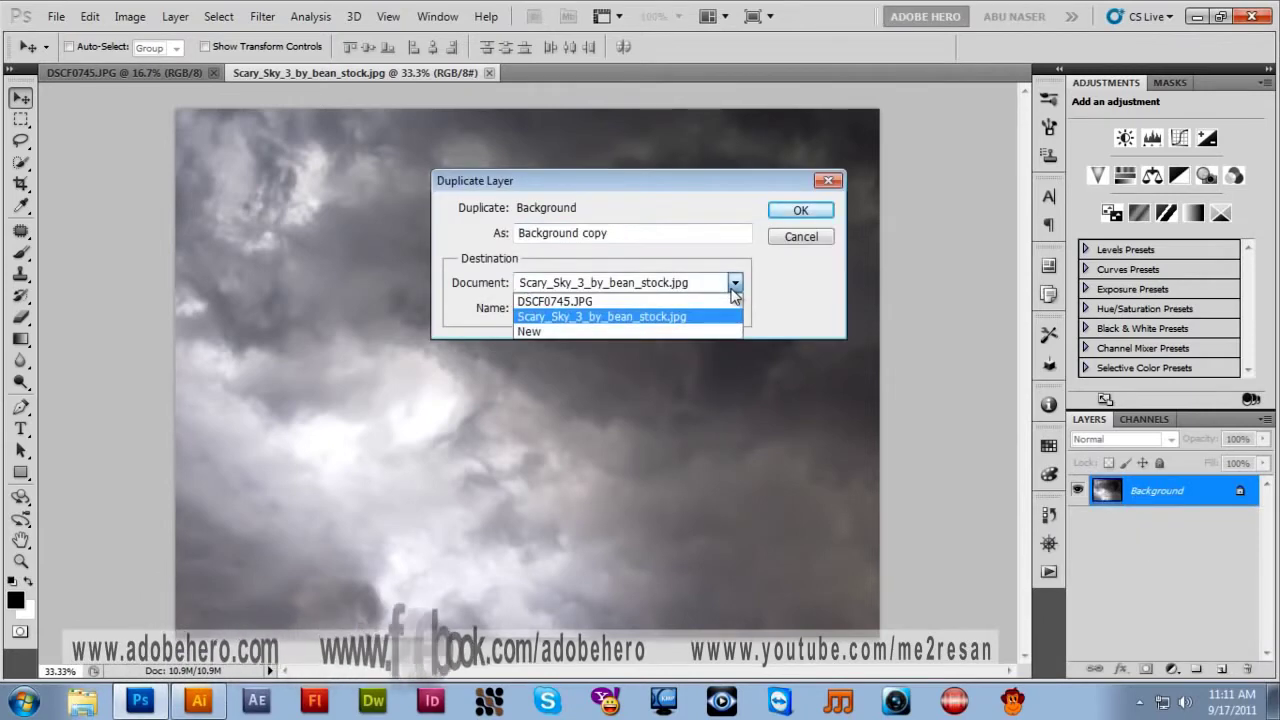
click(553, 302)
click(800, 212)
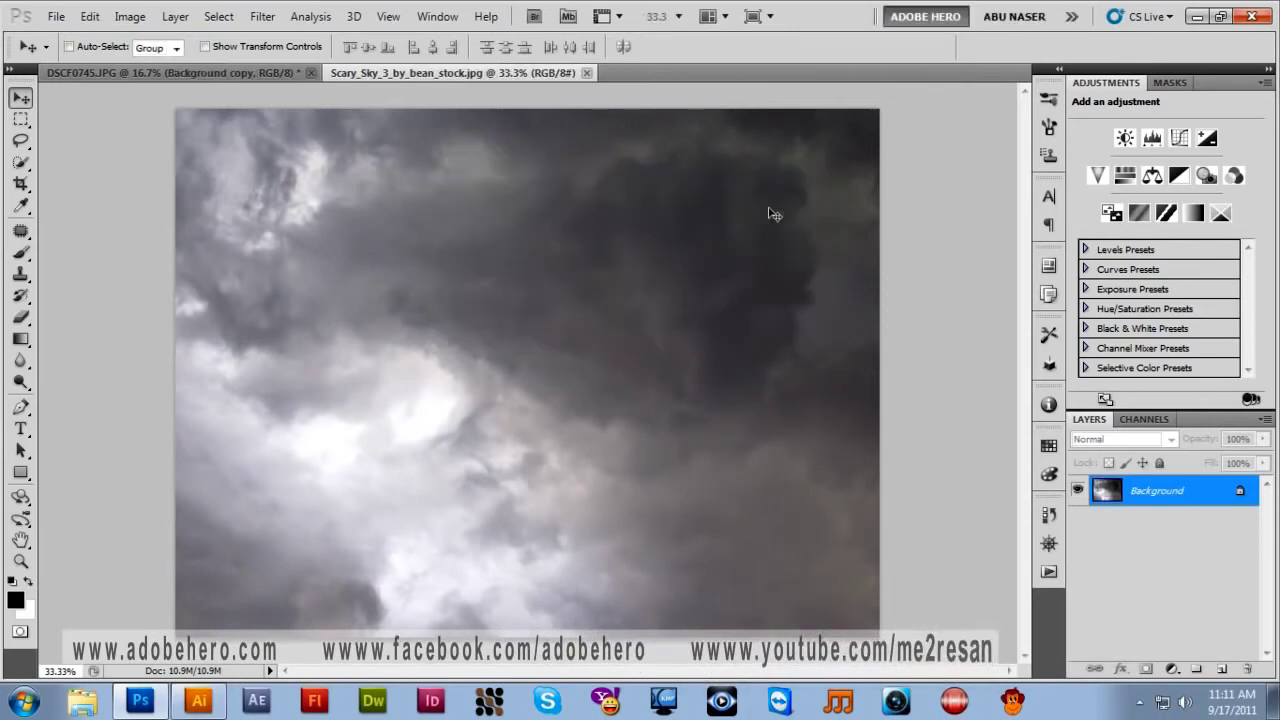
click(254, 76)
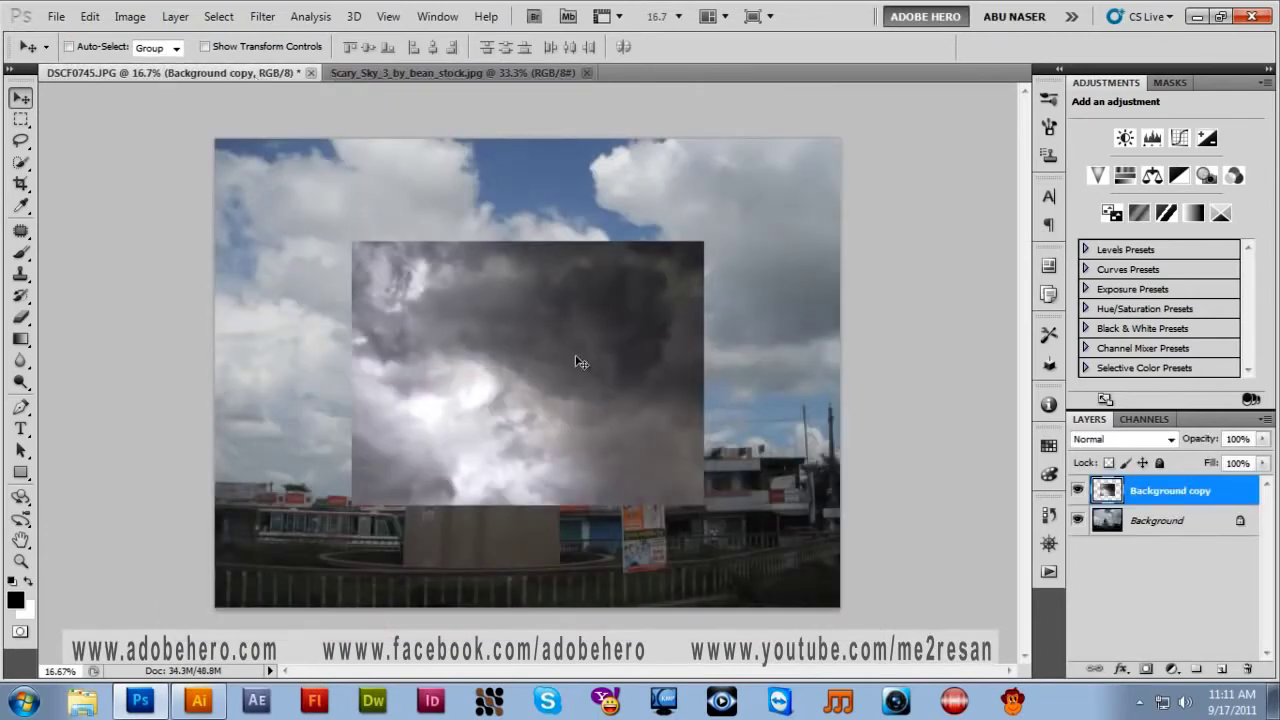
key(ctrl+t)
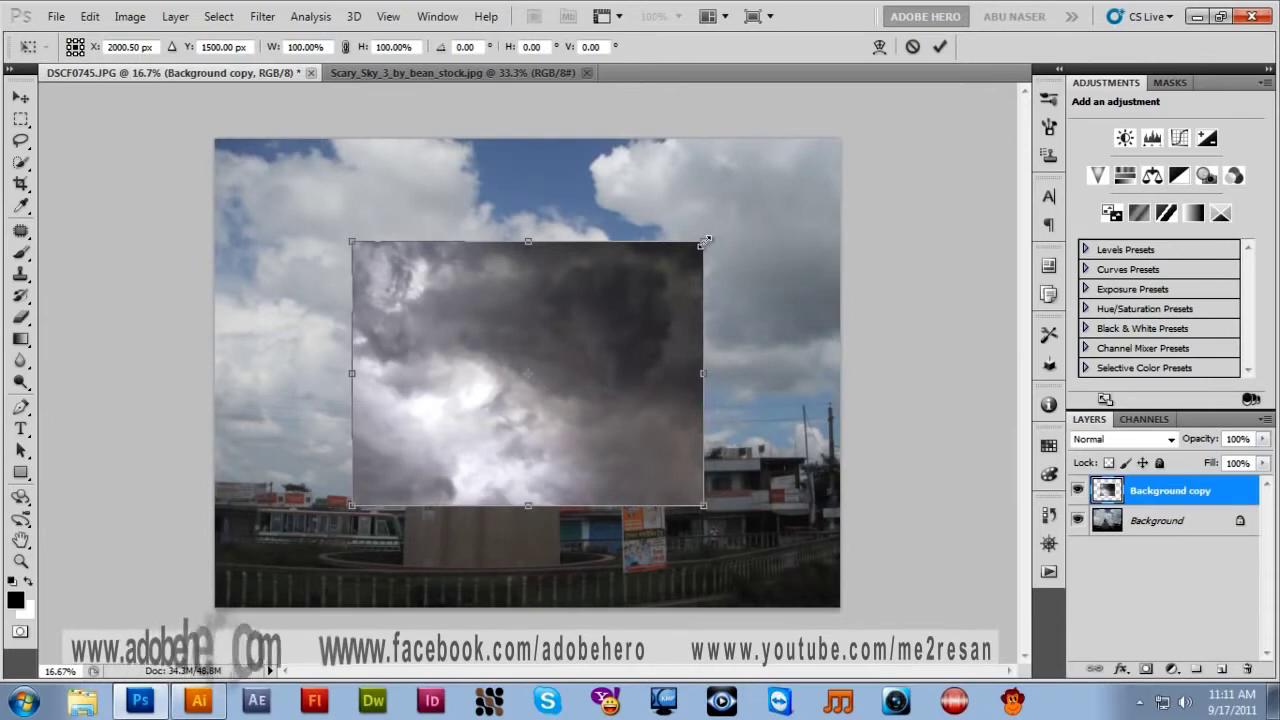
Scale the sky layer up from its corners and move it over the photo's top
drag(705, 241, 849, 131)
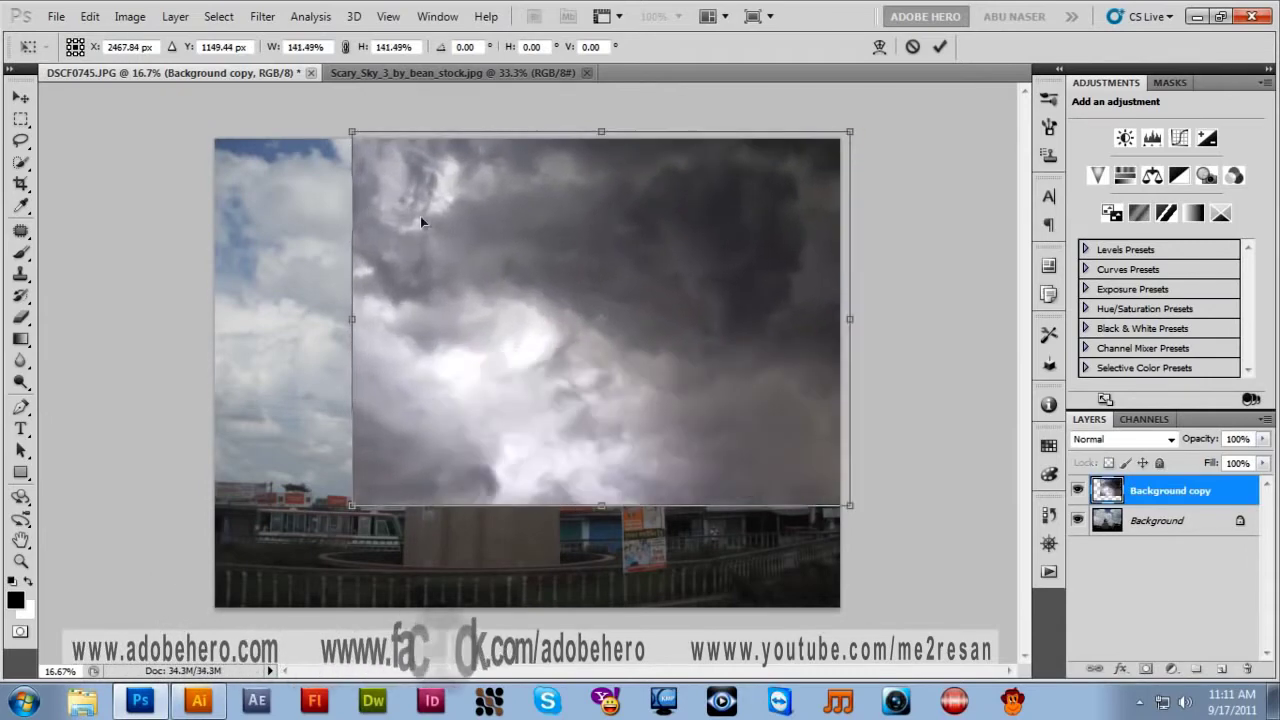
drag(352, 131, 255, 95)
drag(400, 237, 496, 357)
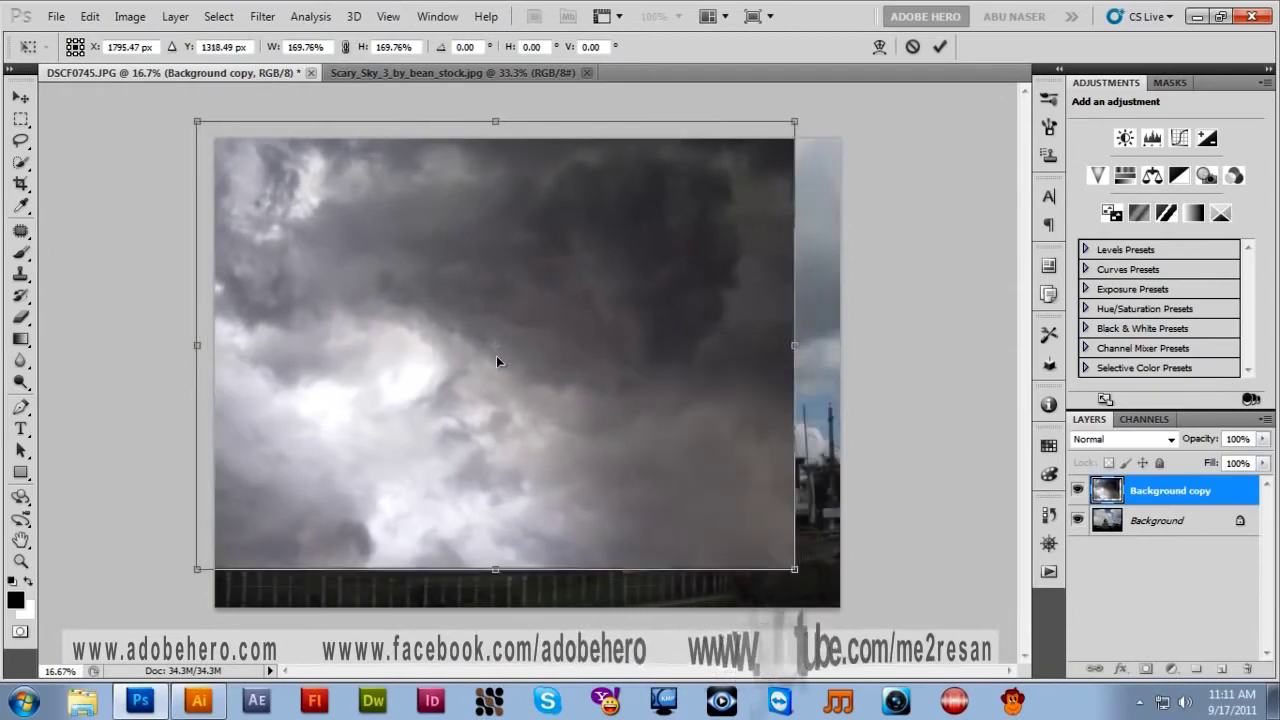
Distort the sky's four corners outward and above the buildings, then apply the transform
right_click(690, 182)
click(739, 284)
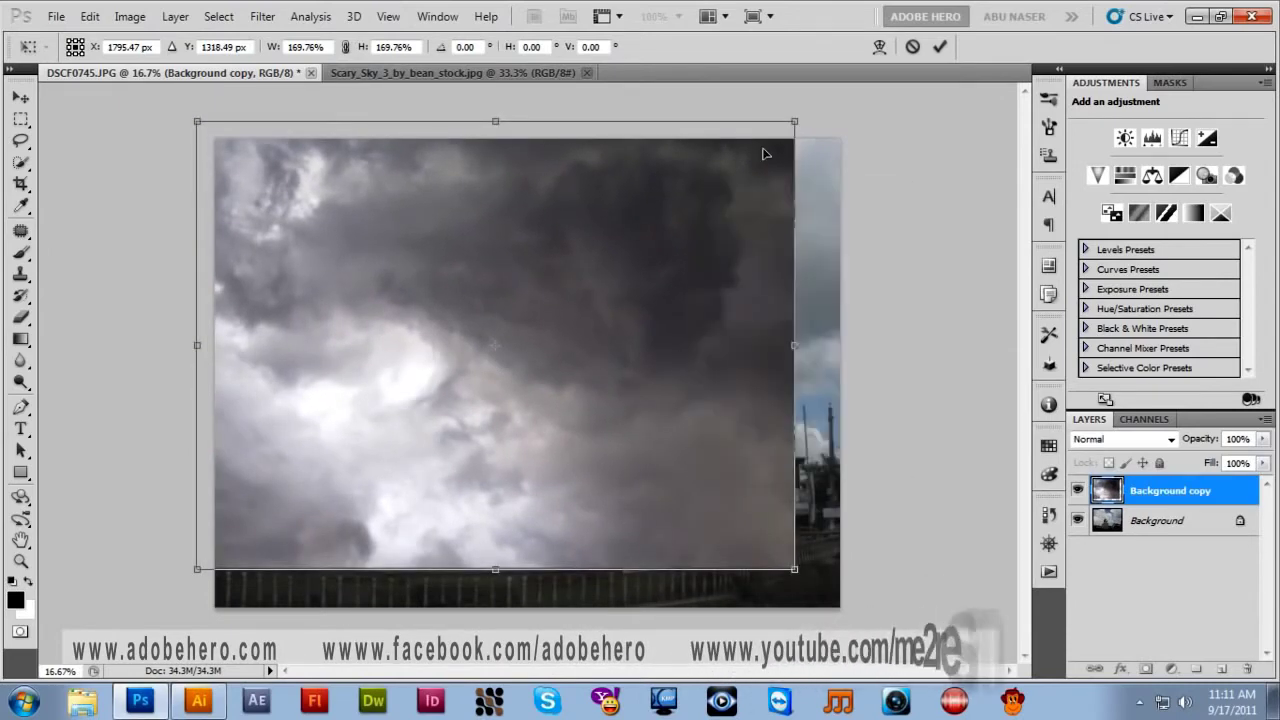
drag(794, 121, 951, 122)
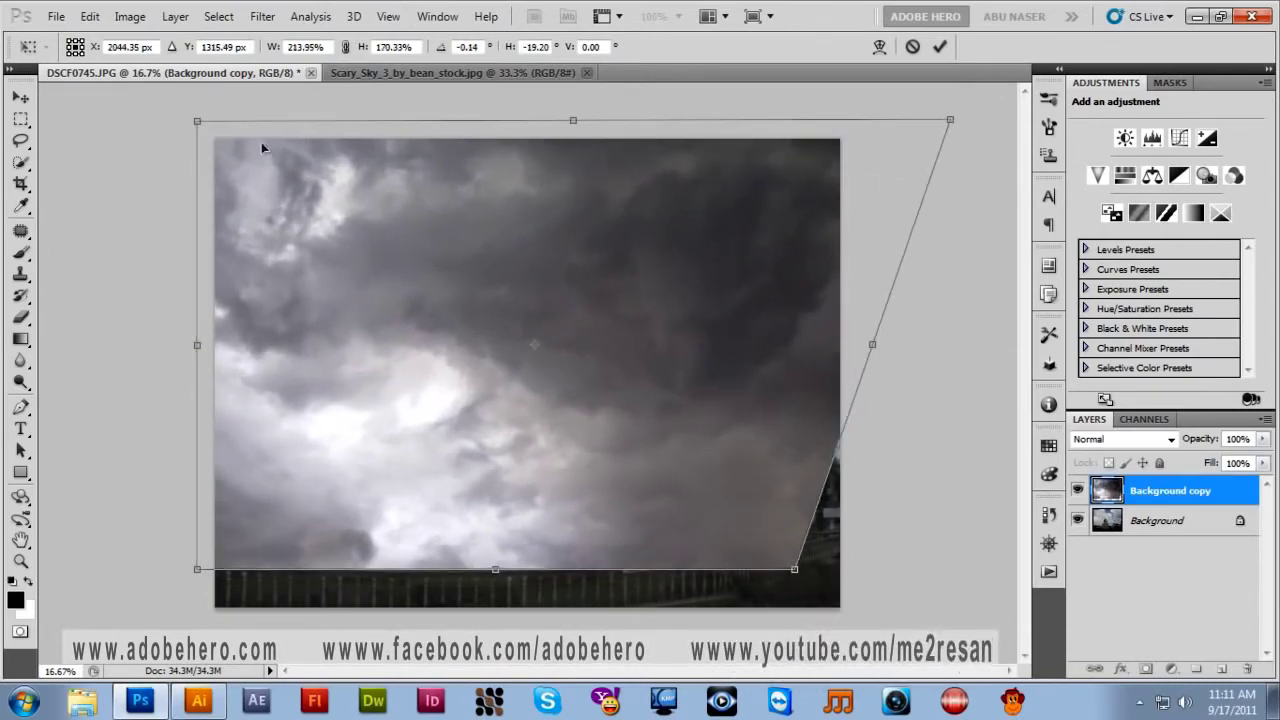
drag(197, 121, 53, 108)
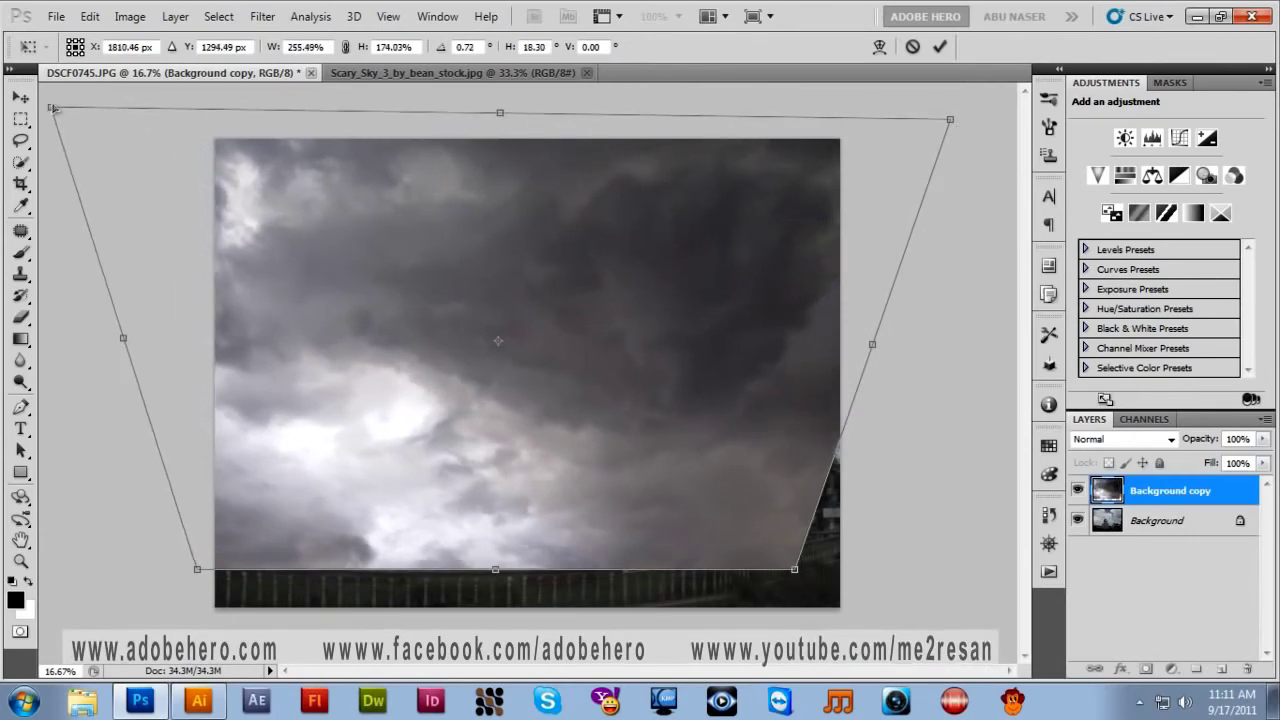
drag(794, 569, 849, 450)
drag(197, 569, 215, 527)
drag(843, 446, 850, 511)
key(Return)
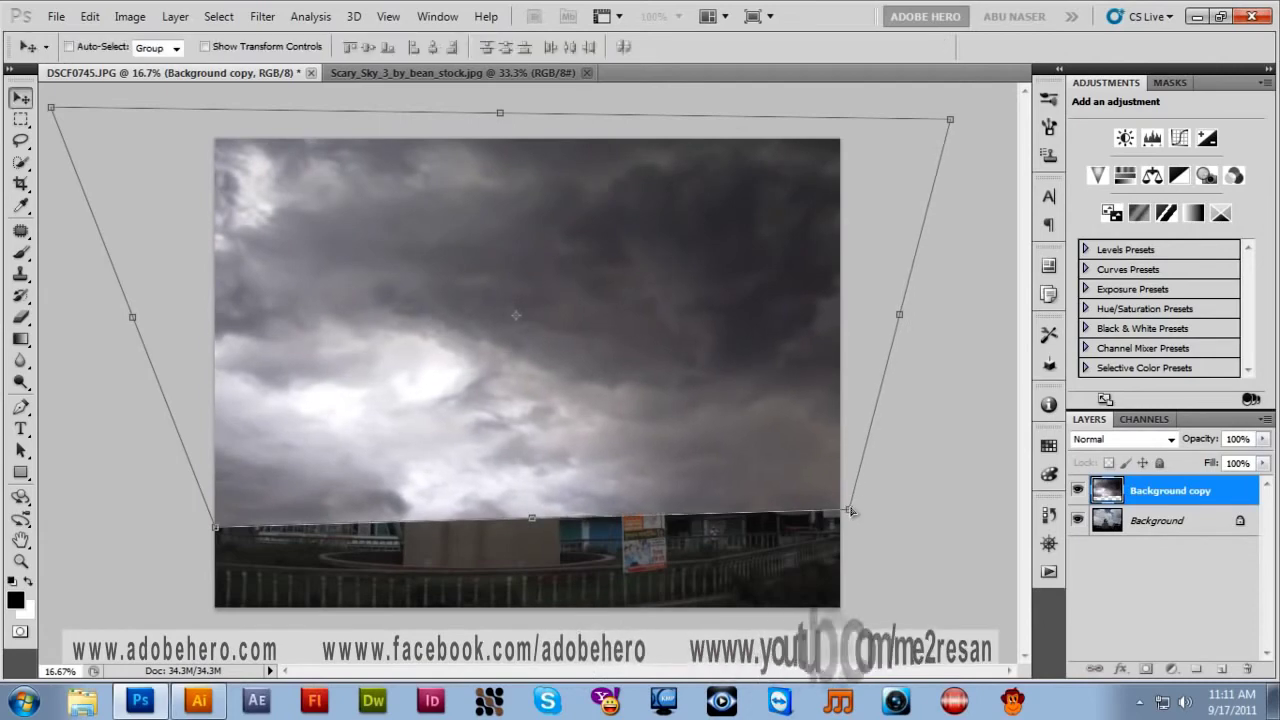
Convert the locked Background statue photo into Layer 0
click(1189, 533)
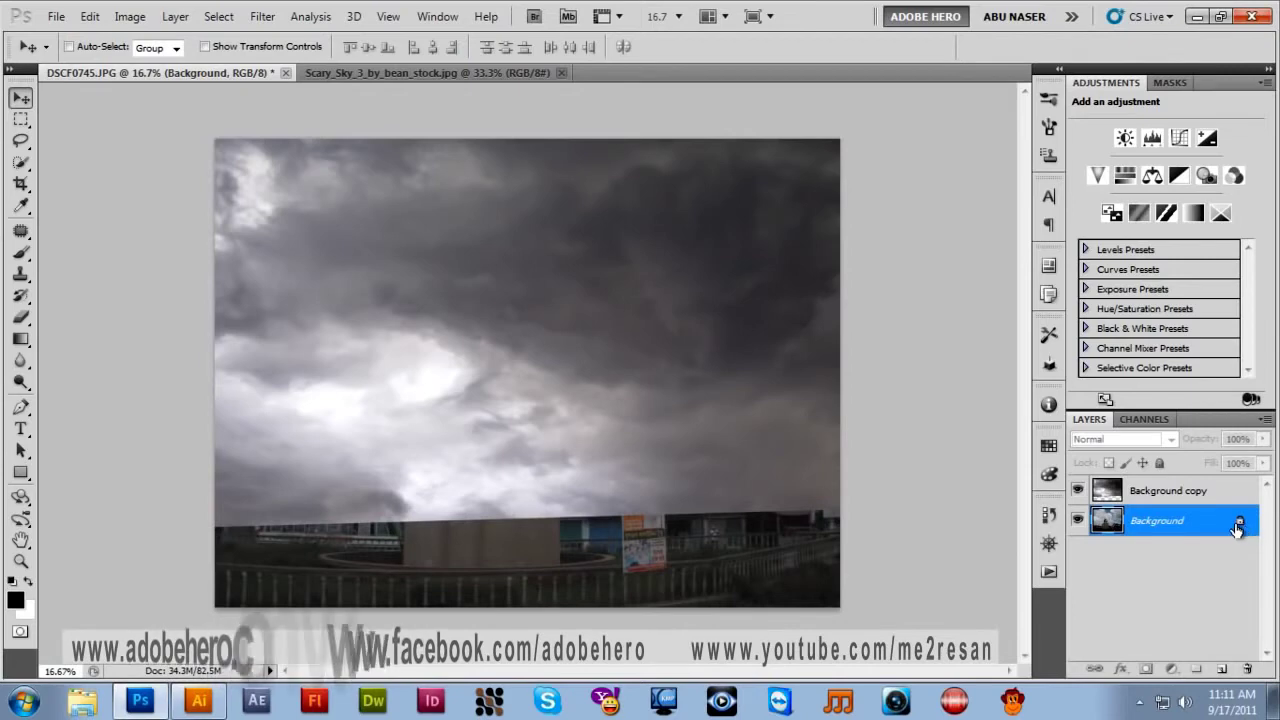
double_click(1221, 527)
click(788, 225)
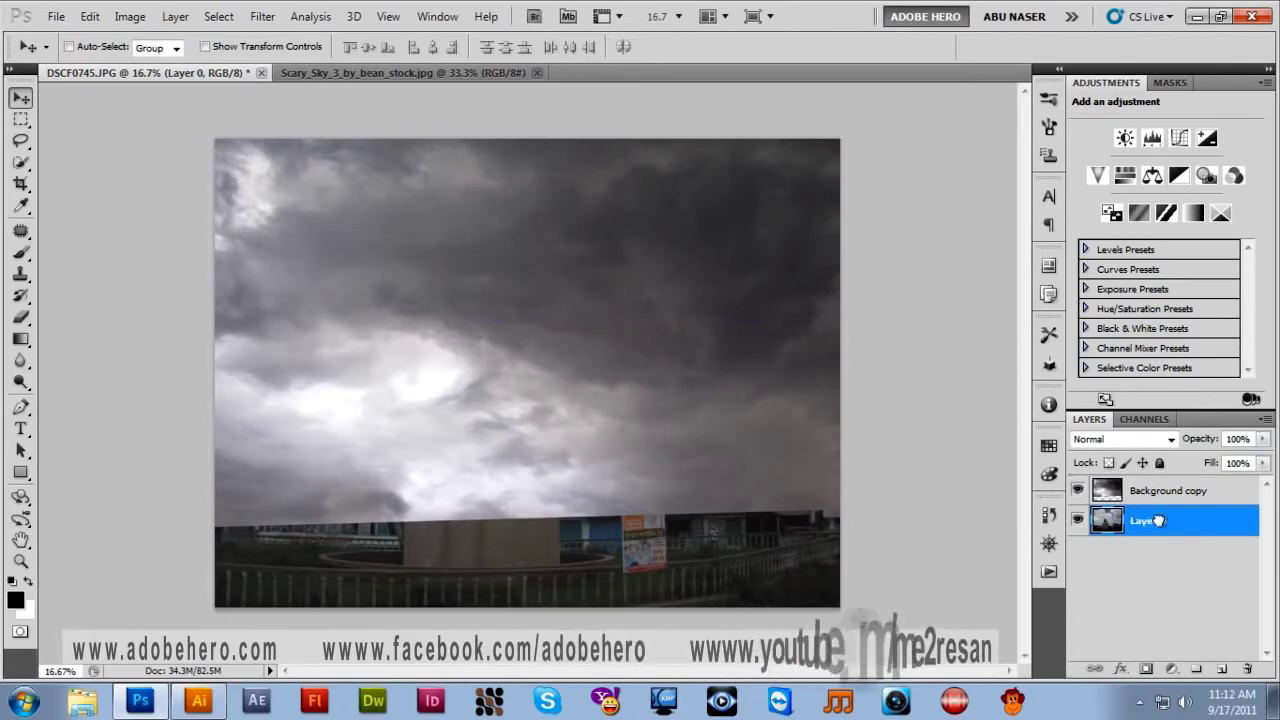
Move the Background copy sky layer beneath Layer 0 and reopen Layer 0's blending options
key(alt+bracketright)
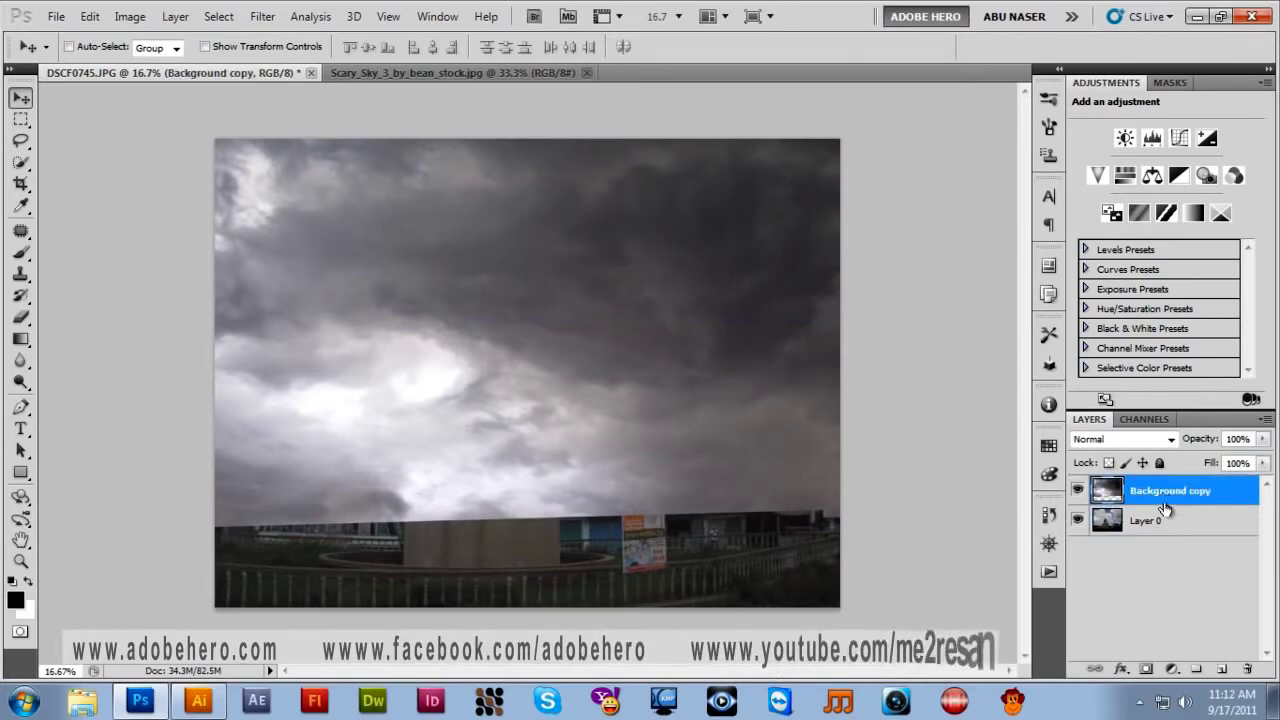
drag(1163, 520, 1163, 530)
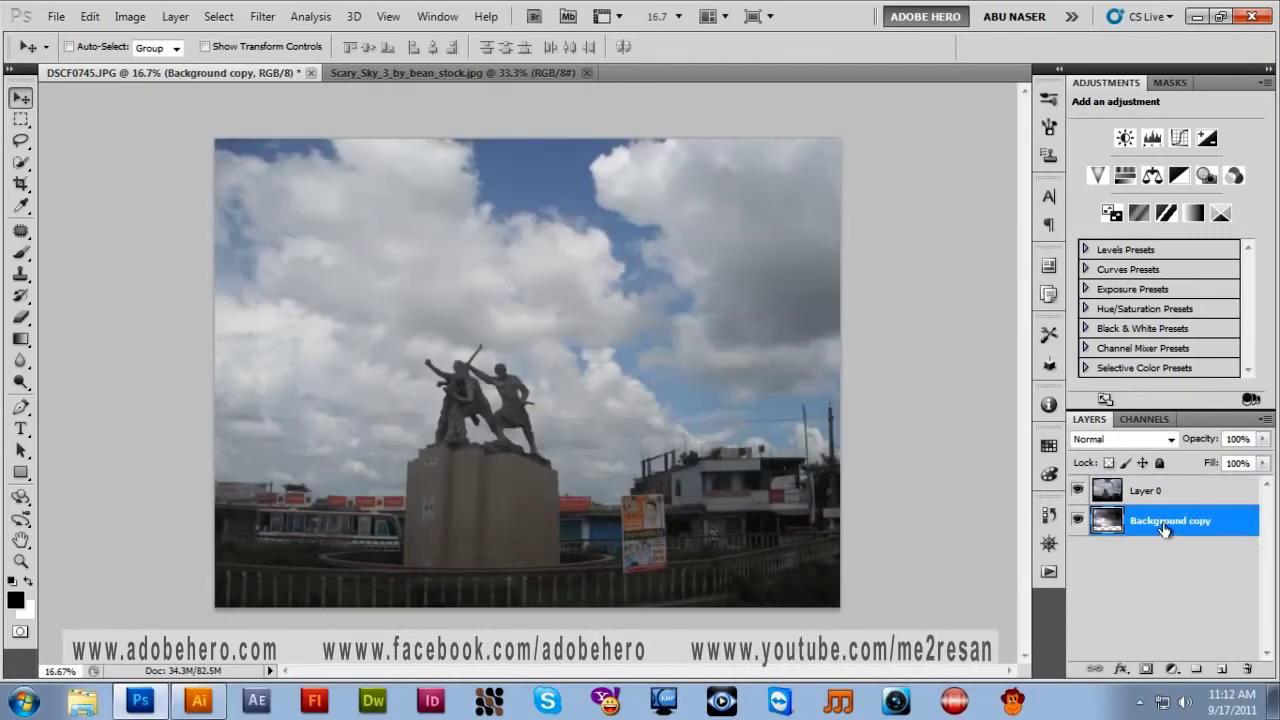
click(1163, 490)
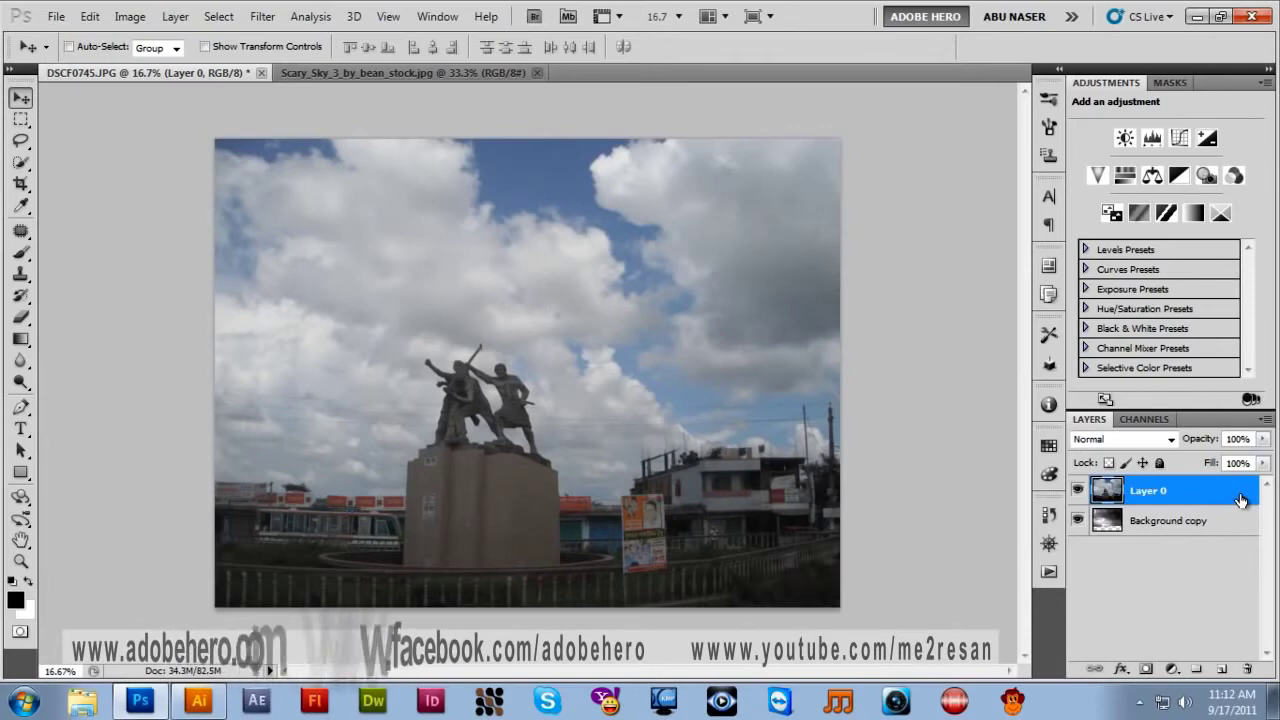
double_click(1240, 500)
drag(1190, 175, 1063, 175)
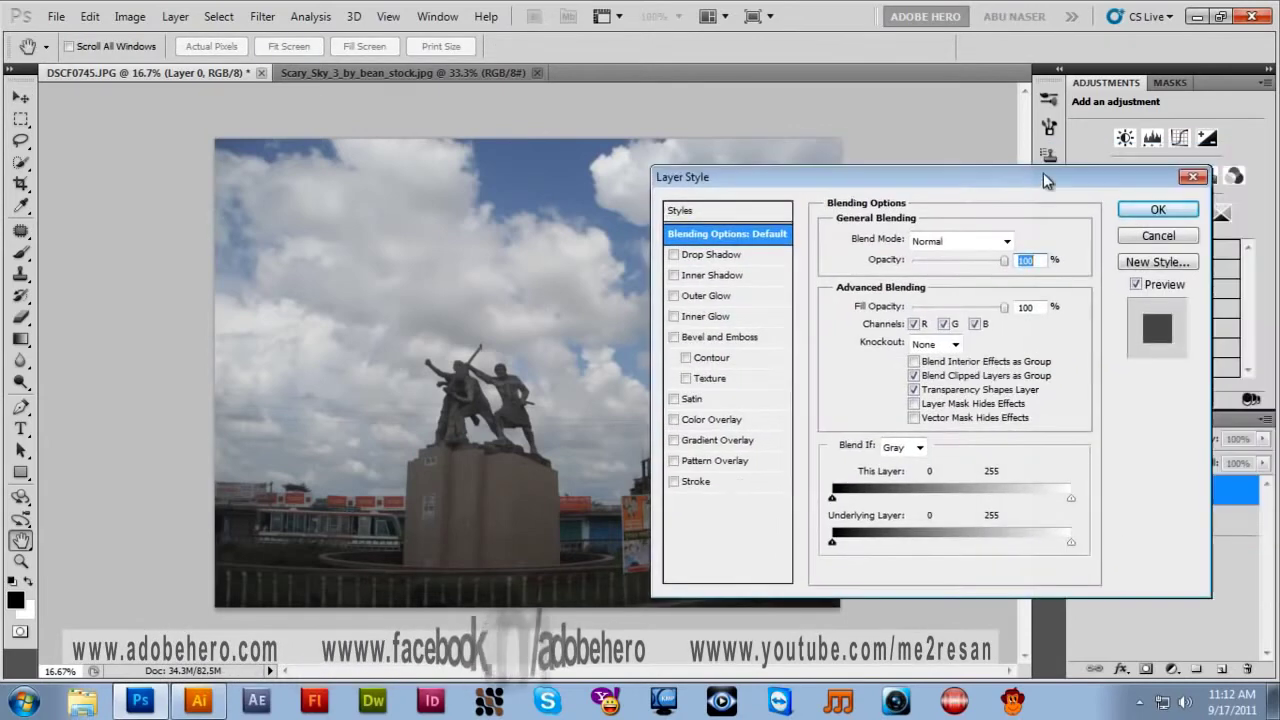
click(1158, 240)
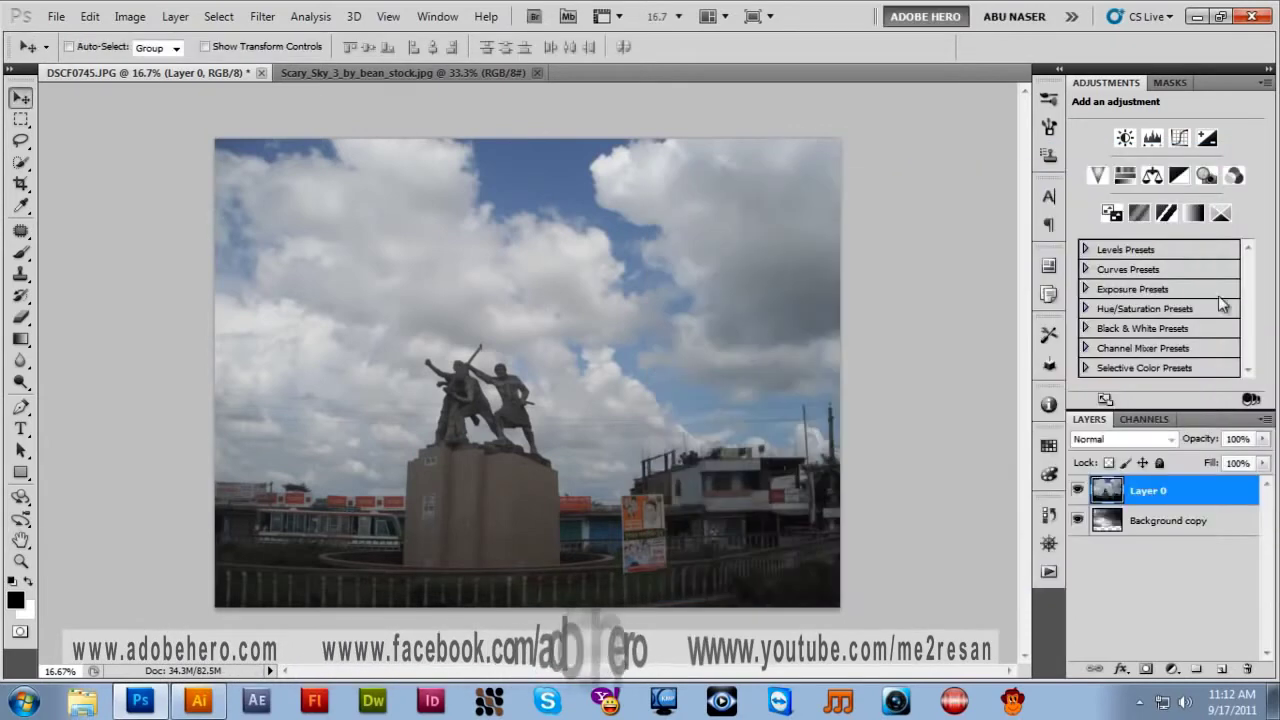
double_click(1147, 492)
Set Layer 0's Gray Blend If white slider to a split 113/134 and apply
double_click(1232, 497)
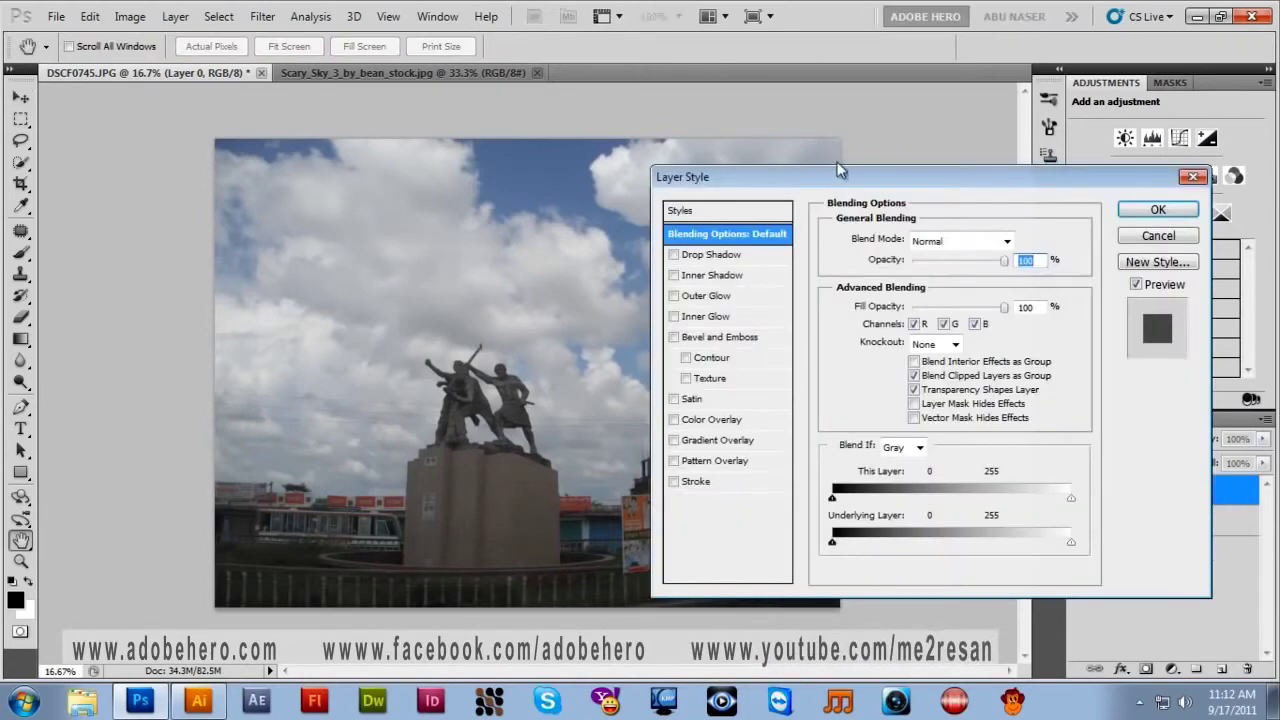
drag(846, 179, 848, 127)
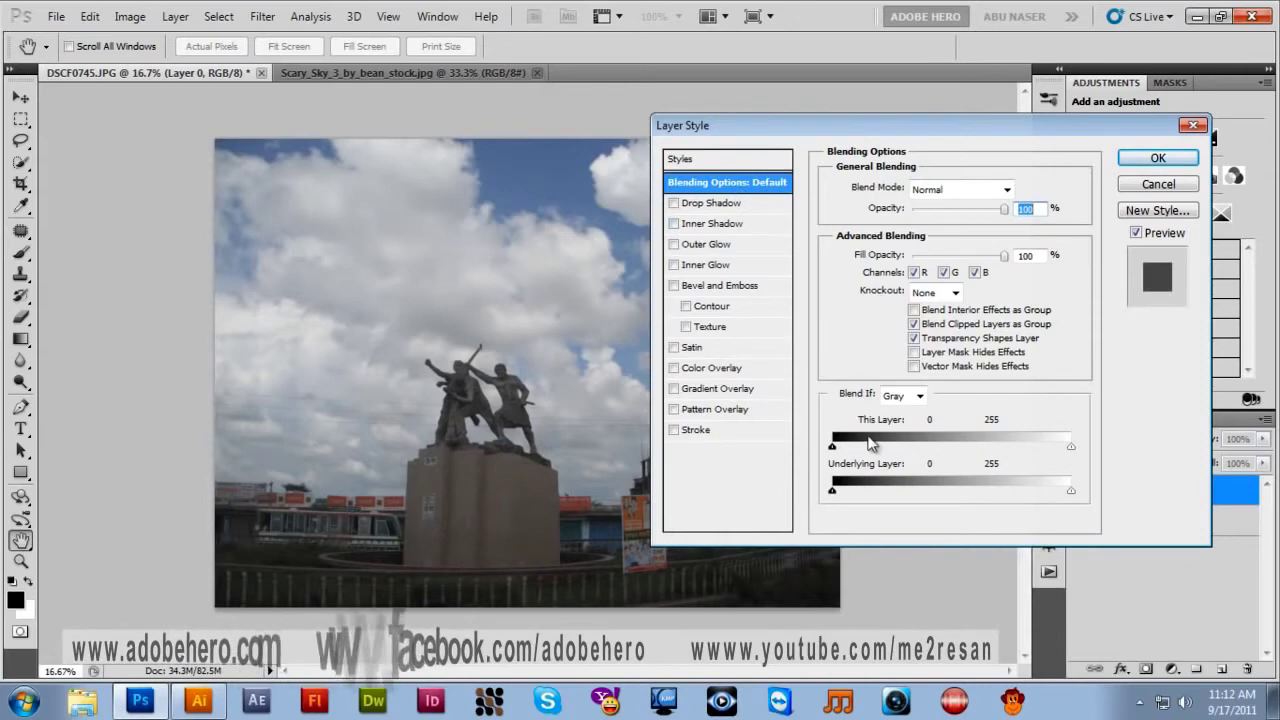
click(895, 396)
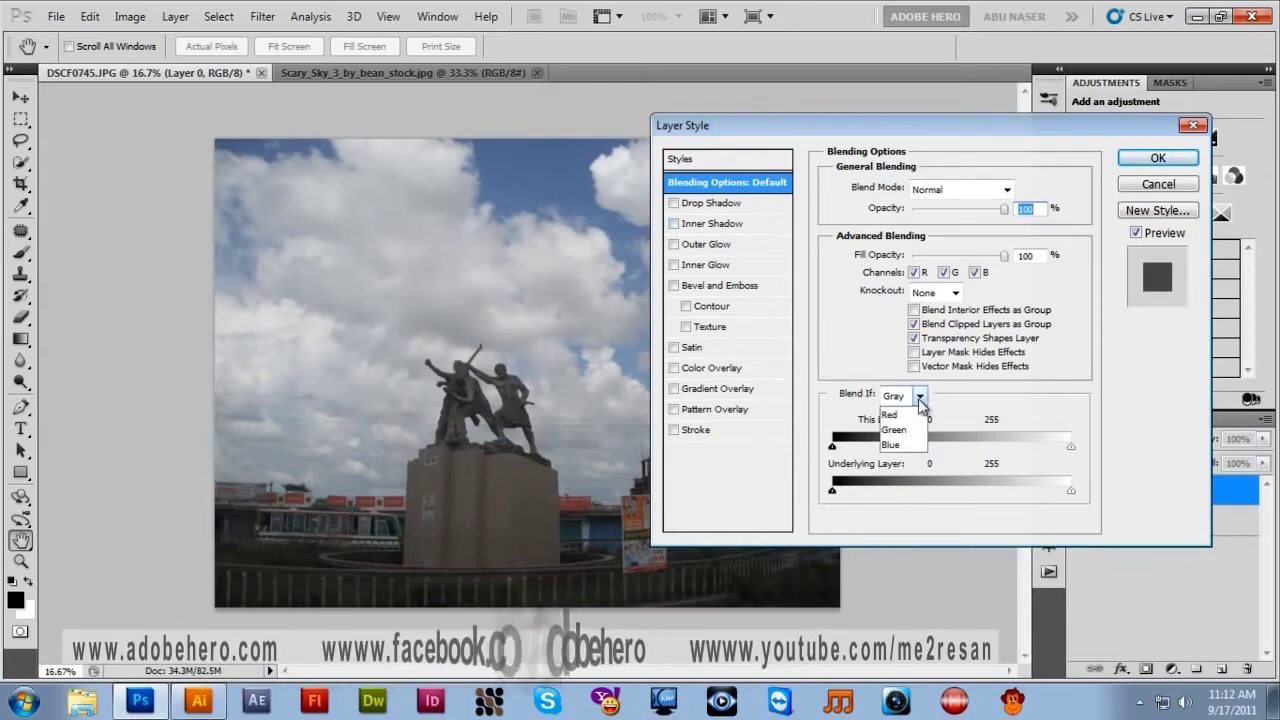
click(891, 414)
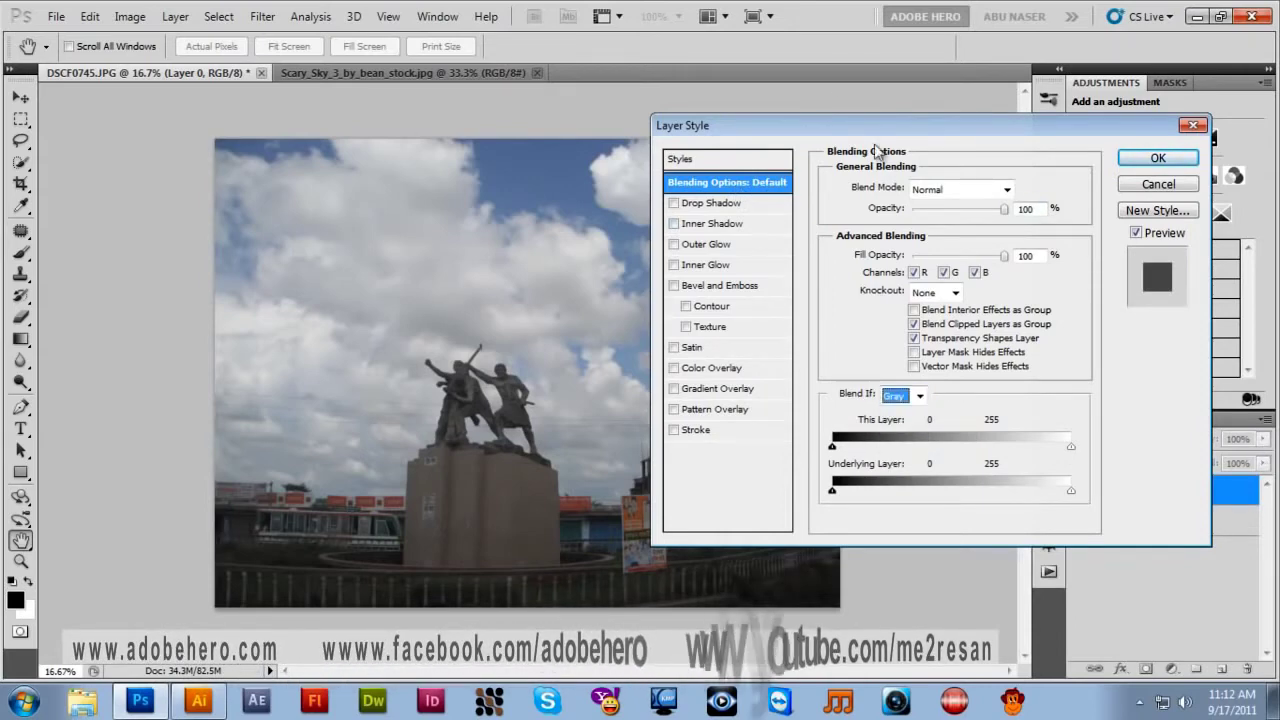
drag(819, 127, 871, 53)
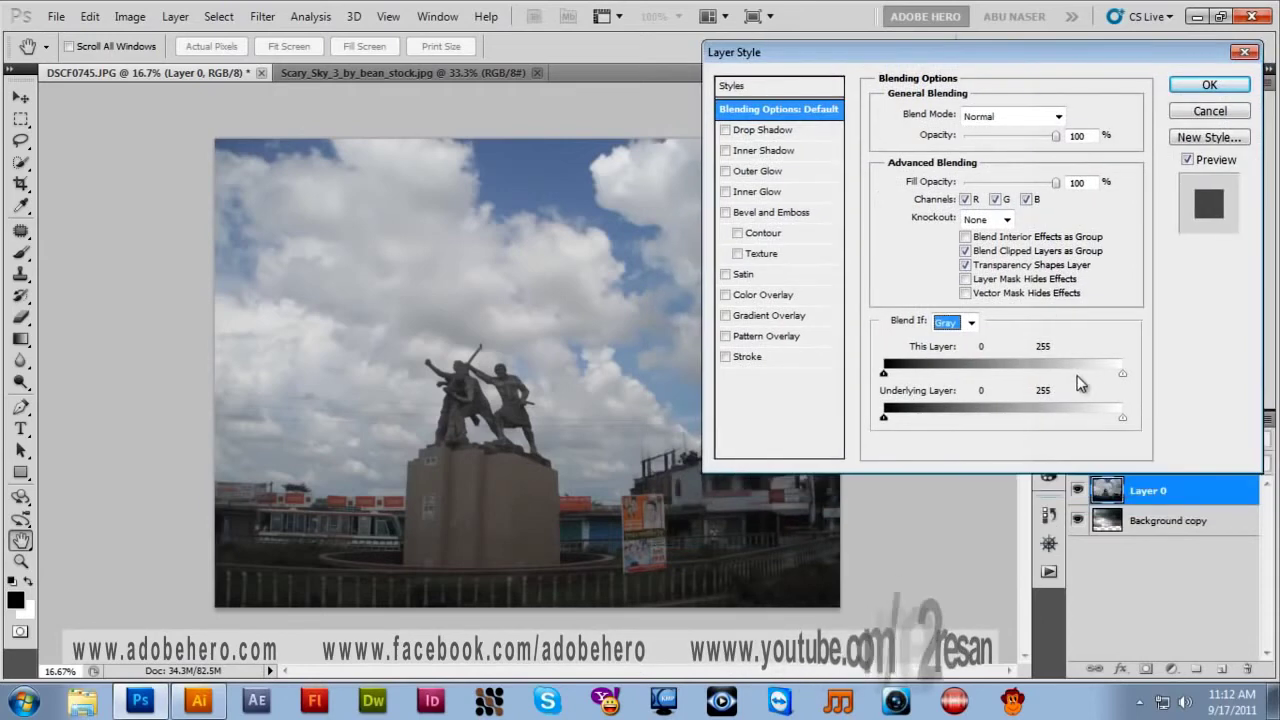
drag(1122, 373, 979, 376)
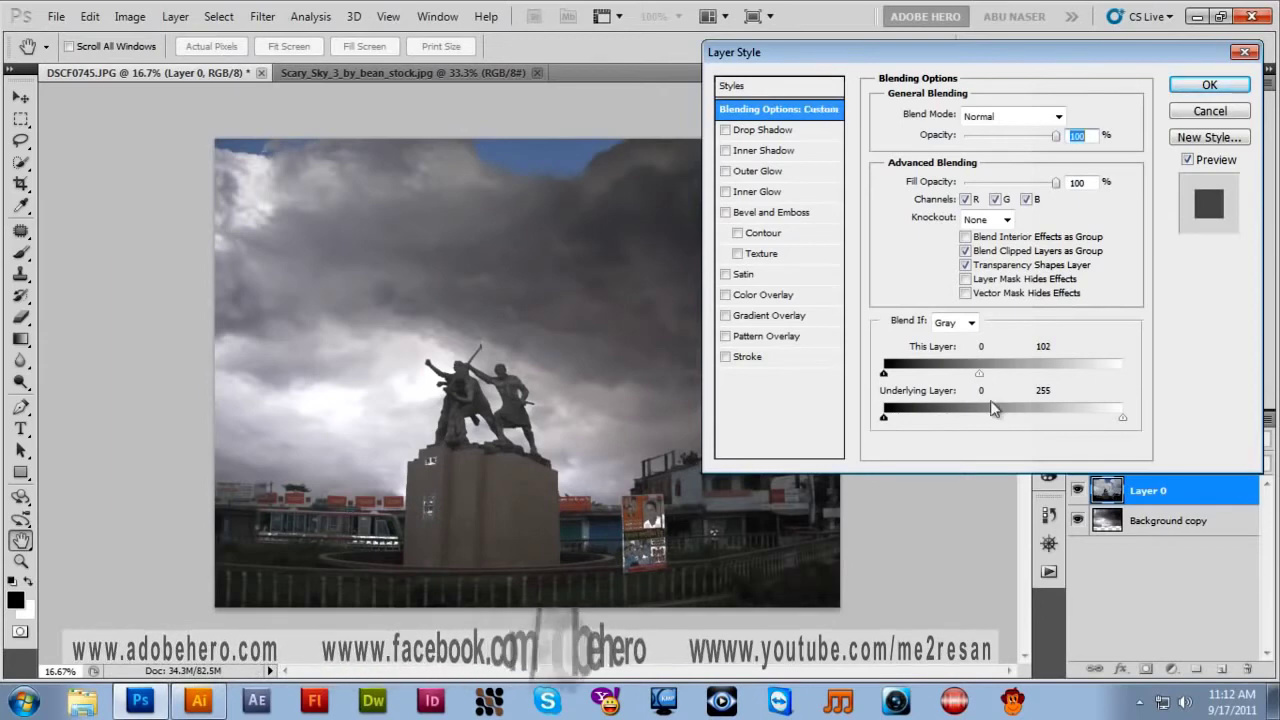
mouse_move(977, 374)
mouse_down()
mouse_move(959, 376)
mouse_move(993, 385)
mouse_up()
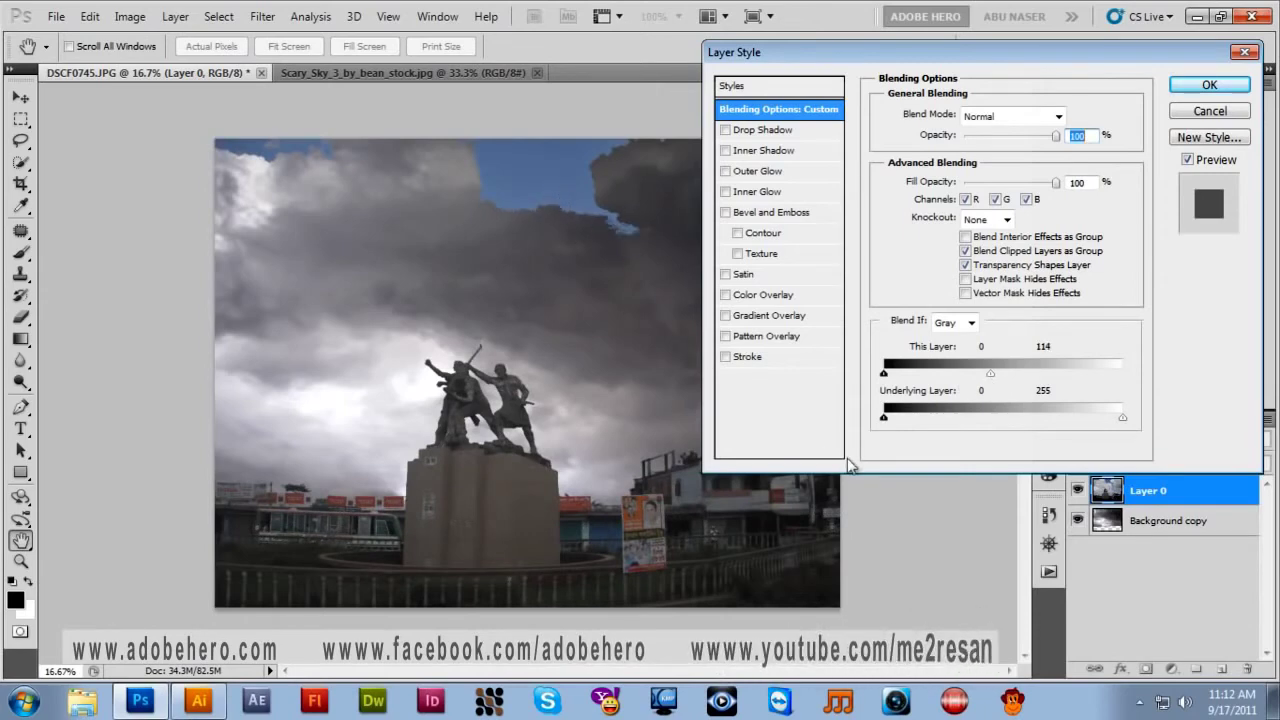
mouse_move(993, 376)
mouse_down()
mouse_move(1005, 380)
mouse_move(970, 377)
mouse_move(1009, 373)
mouse_up()
key(alt)
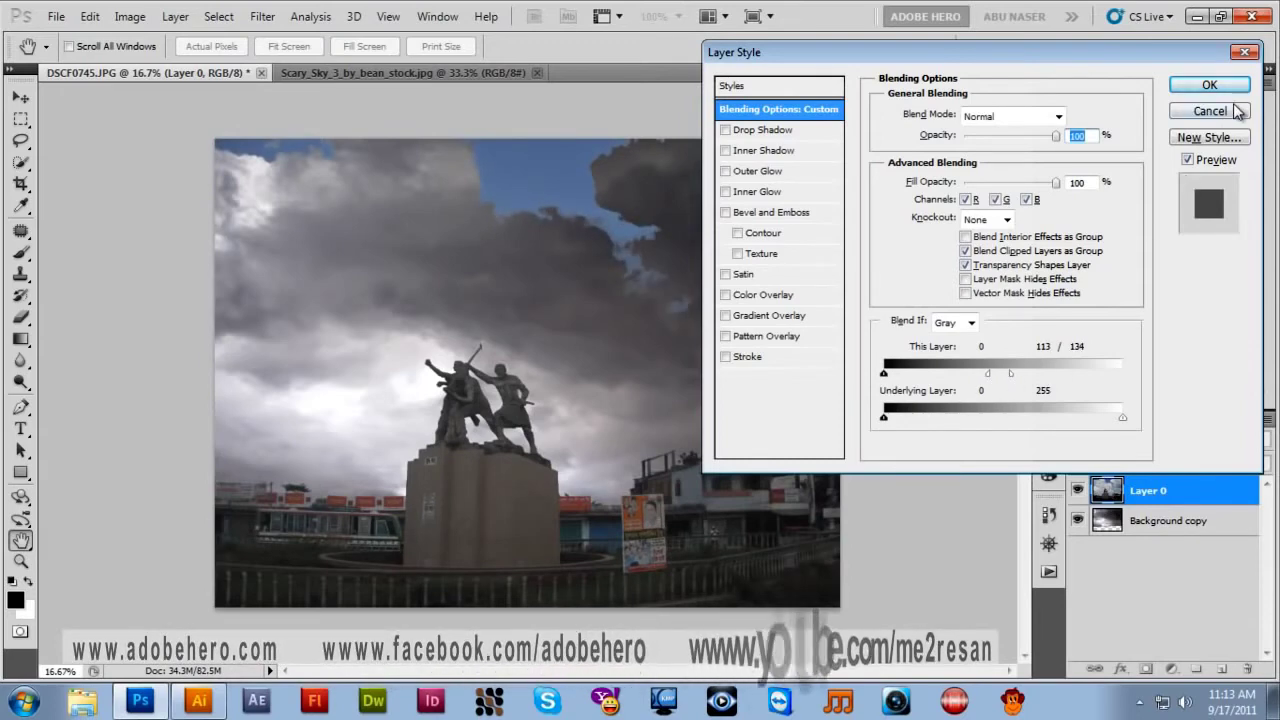
click(1209, 86)
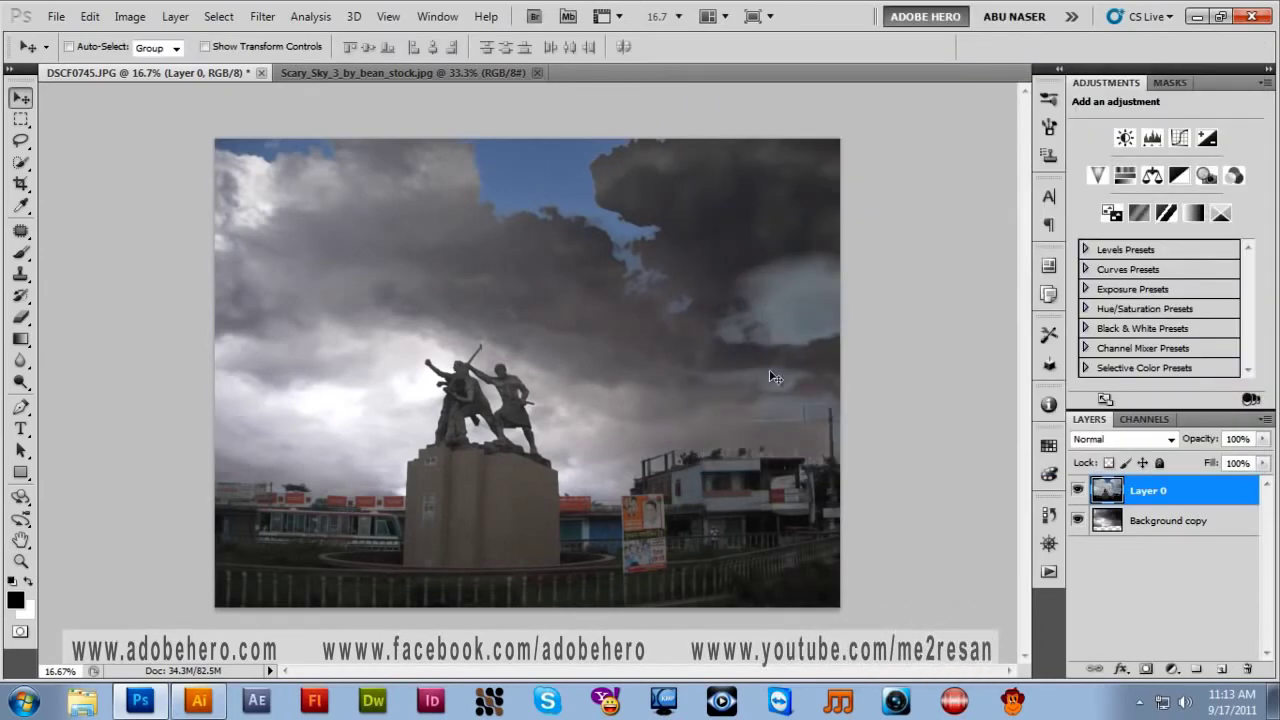
Duplicate Background copy with Ctrl+J and drag Background copy 2 above Layer 0
click(1209, 532)
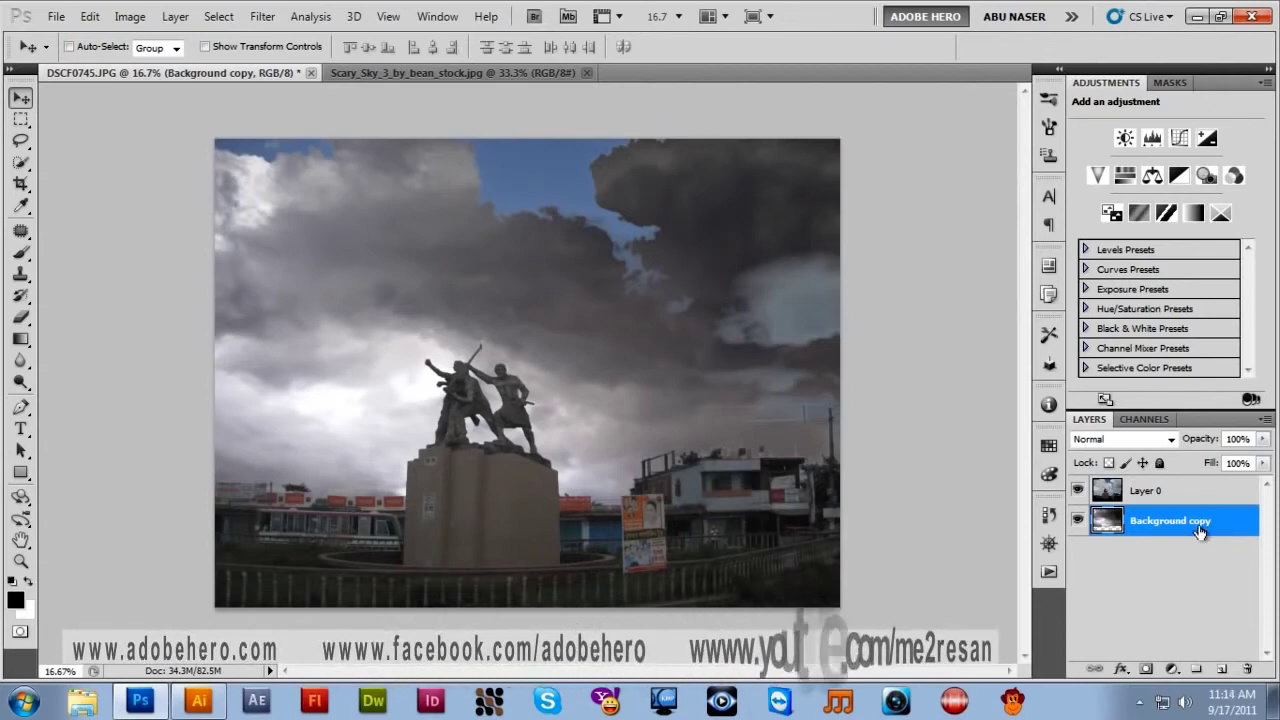
key(ctrl+j)
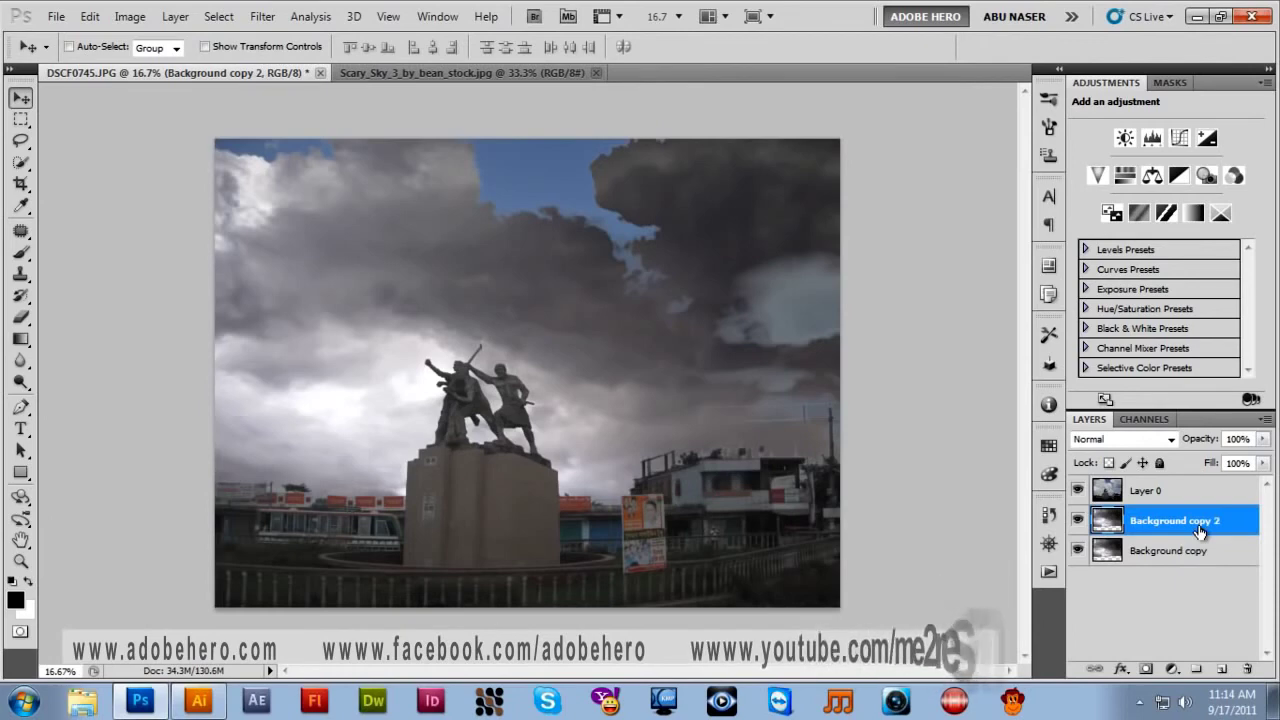
drag(1194, 503, 1193, 496)
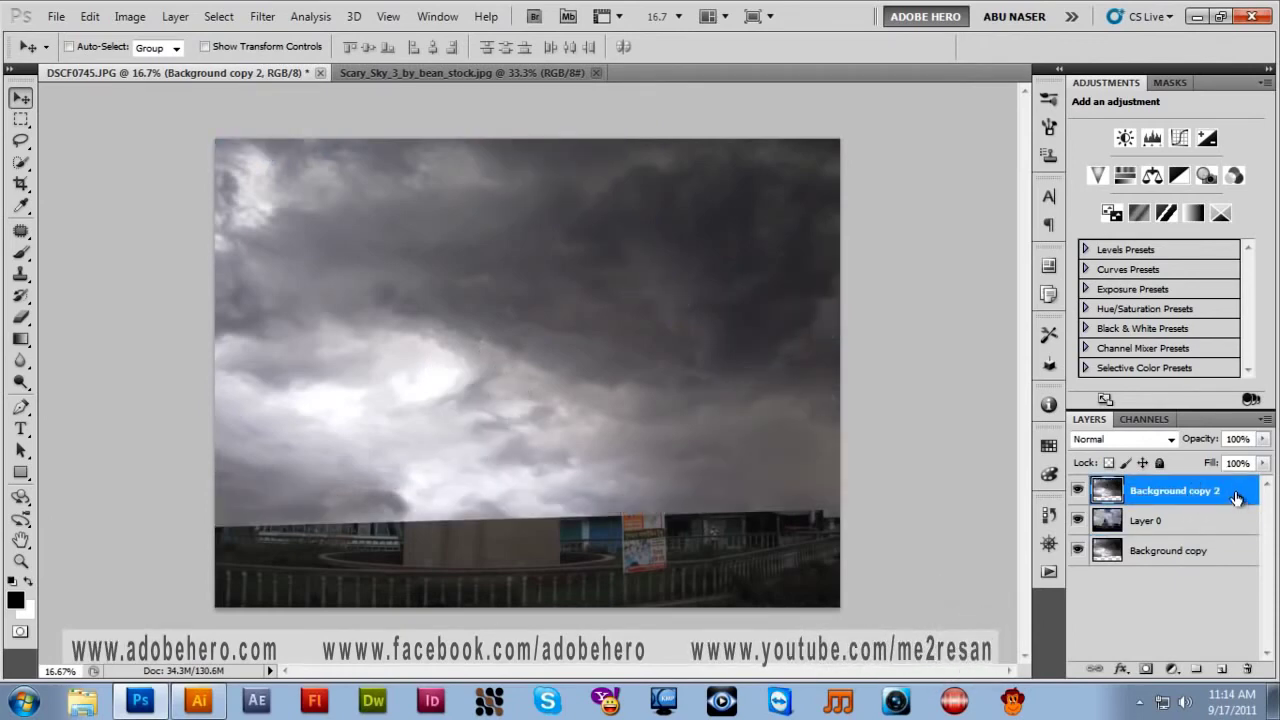
Replace Background copy 2's black hide-all mask with a white reveal-all layer mask
alt+click(1147, 672)
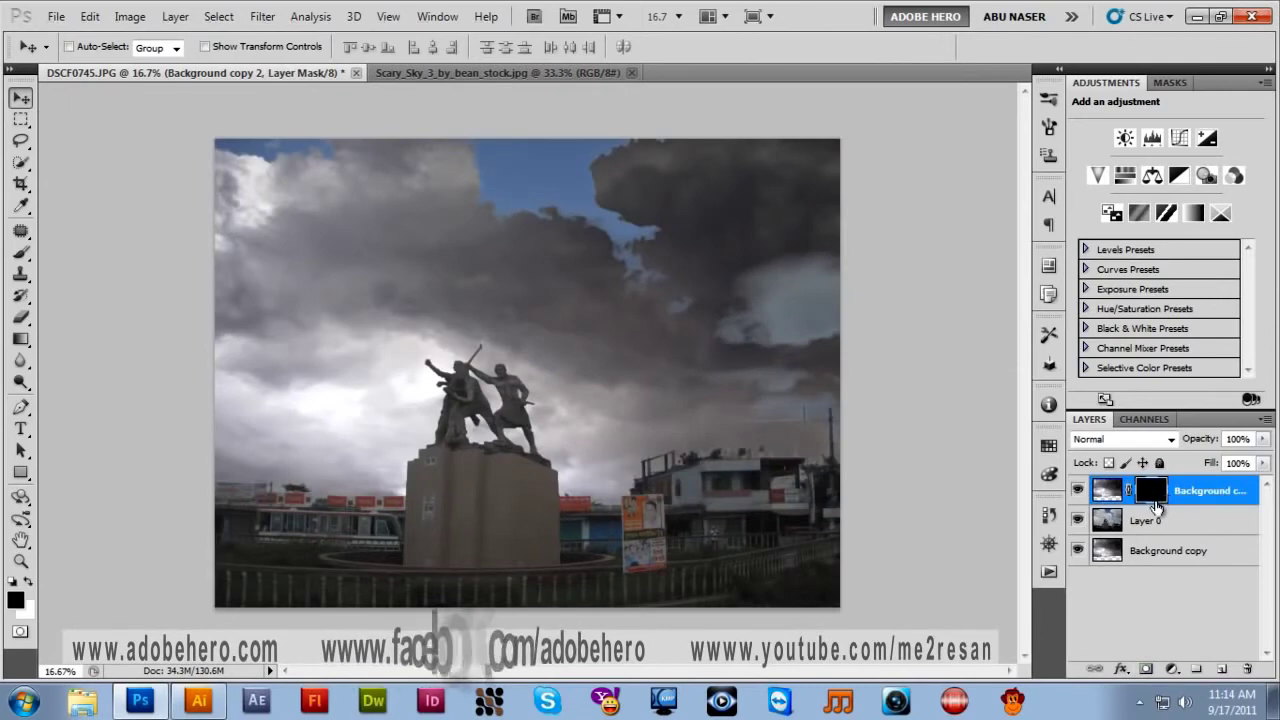
drag(1210, 596, 1247, 668)
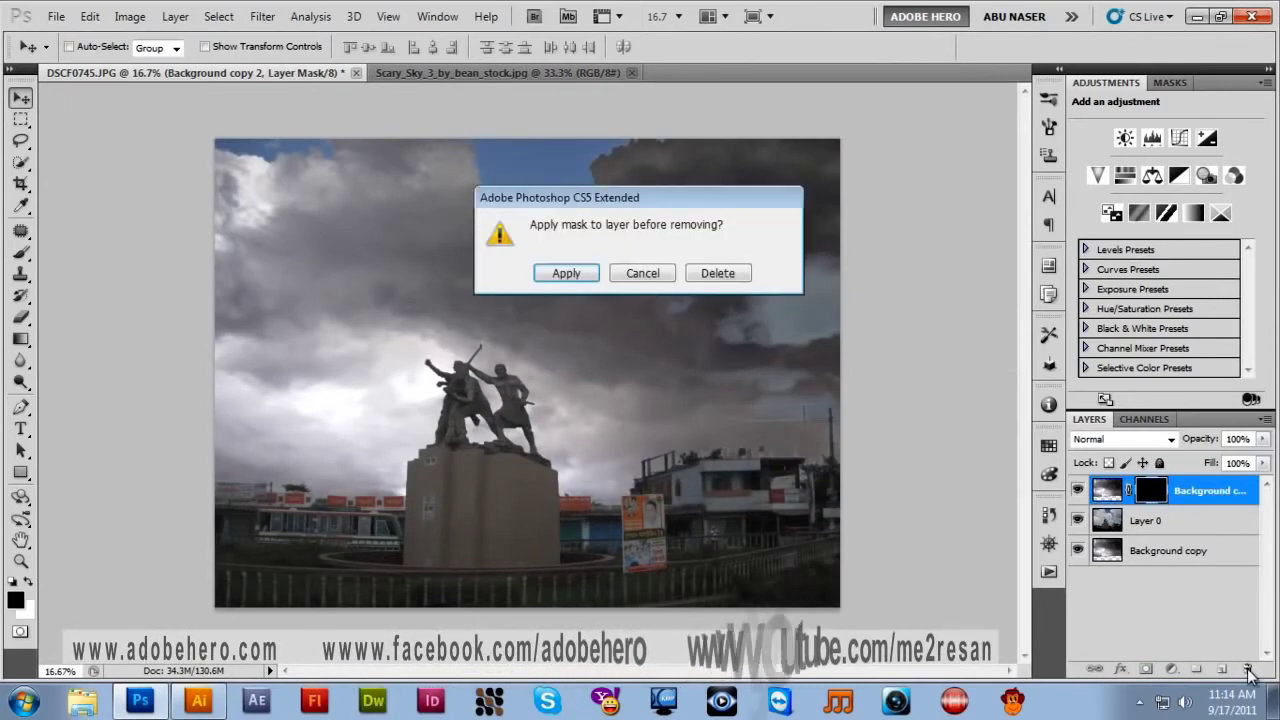
click(717, 273)
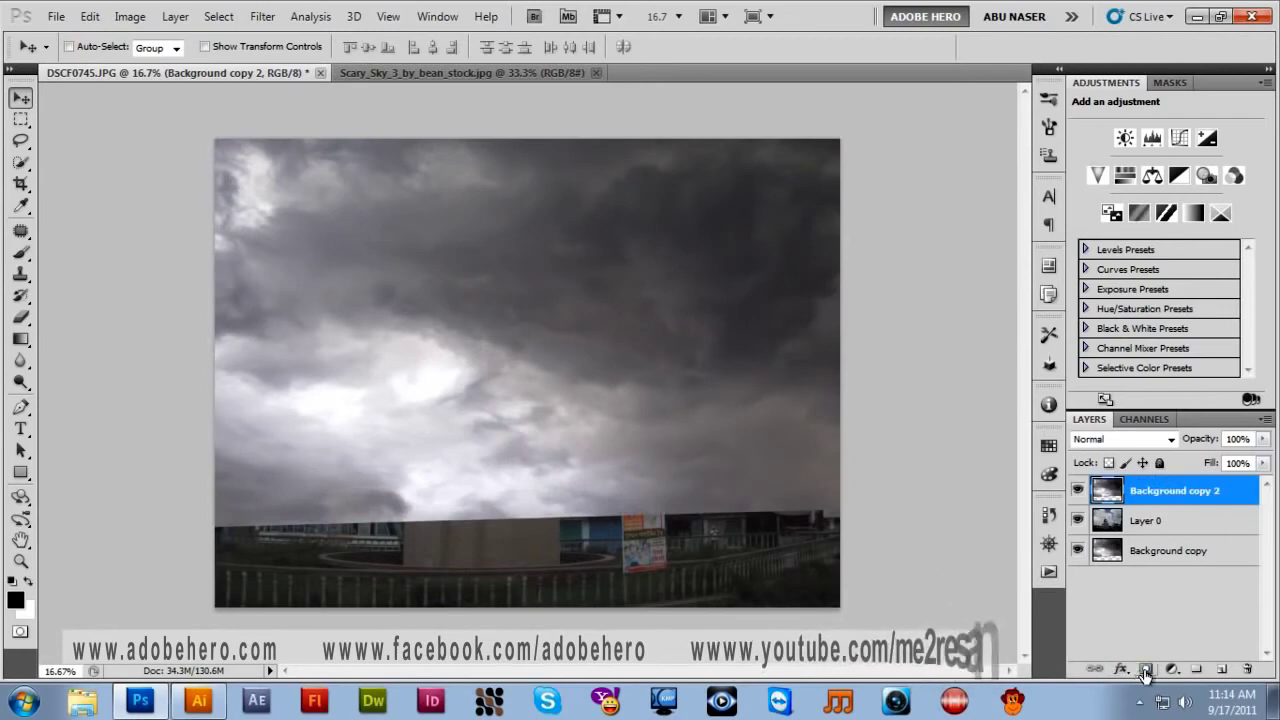
click(1146, 670)
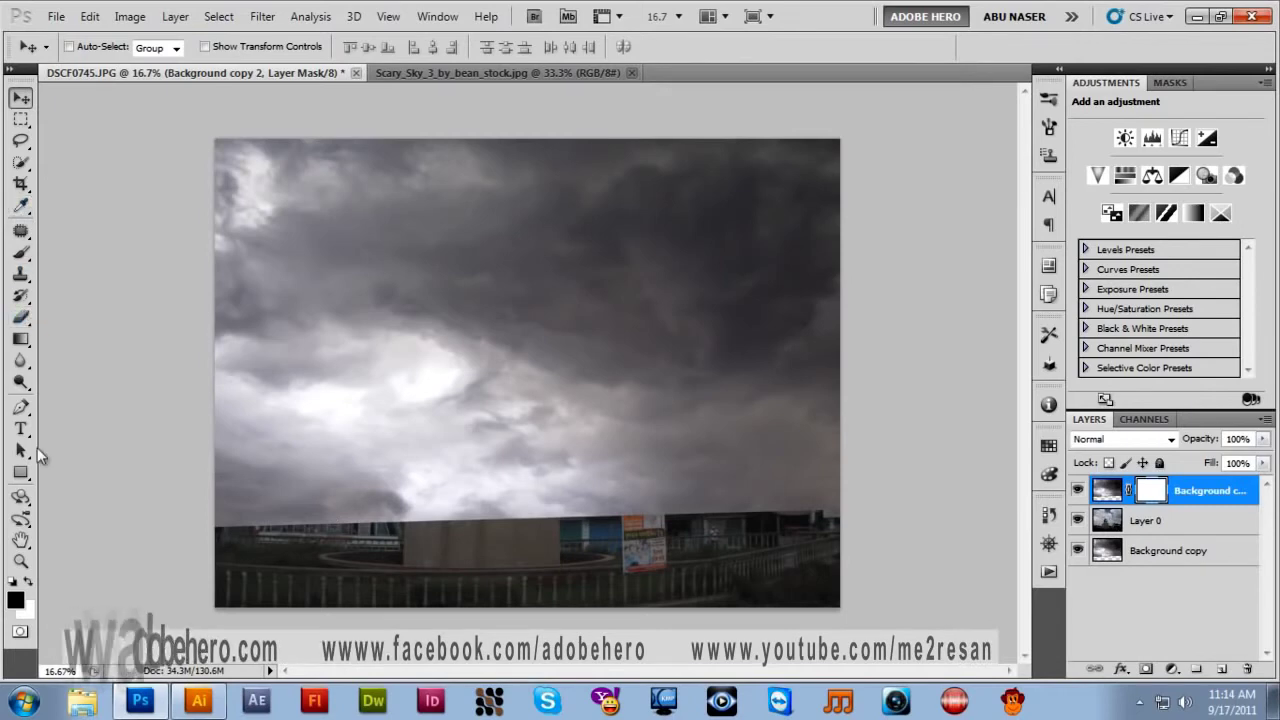
key(b)
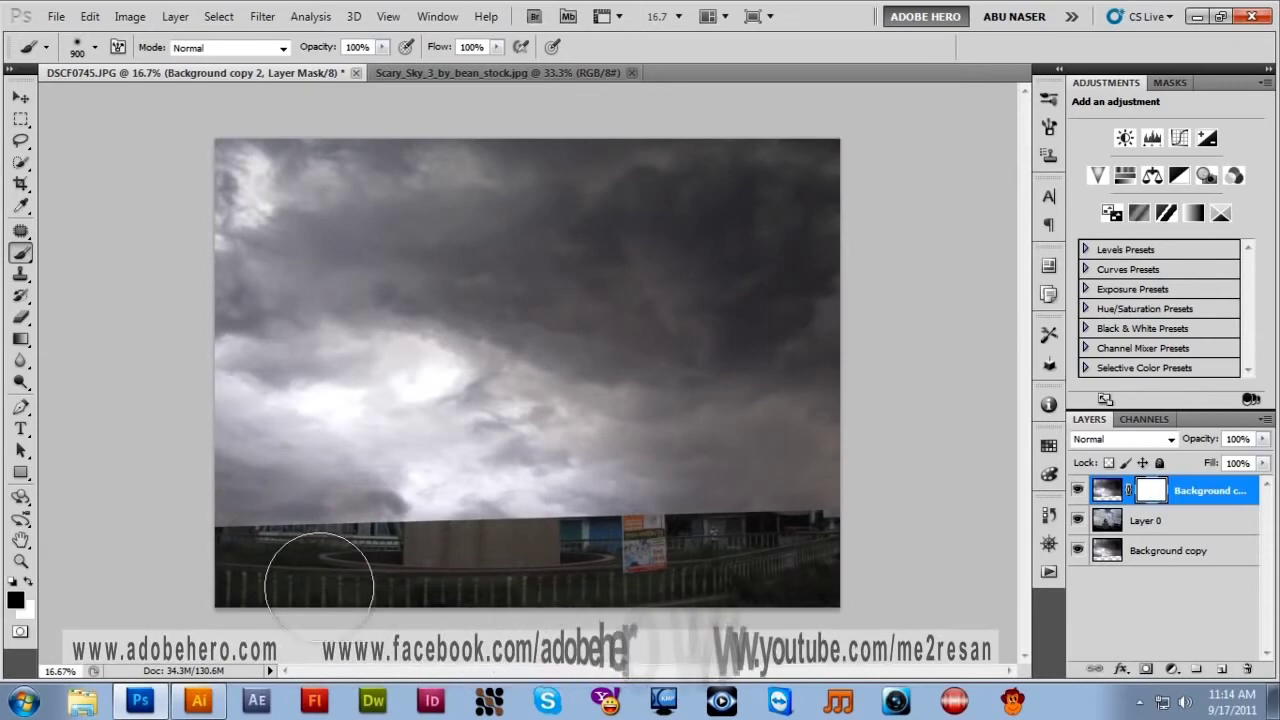
With a 700 px black brush, paint the mask over the buildings and statue to reveal them
key(bracketleft)
key(bracketleft)
mouse_move(251, 537)
mouse_down()
mouse_move(401, 526)
mouse_move(237, 509)
mouse_move(595, 482)
mouse_move(314, 482)
mouse_move(484, 456)
mouse_move(487, 376)
mouse_move(460, 407)
mouse_move(463, 385)
mouse_move(555, 450)
mouse_move(813, 476)
mouse_move(674, 490)
mouse_move(844, 468)
mouse_up()
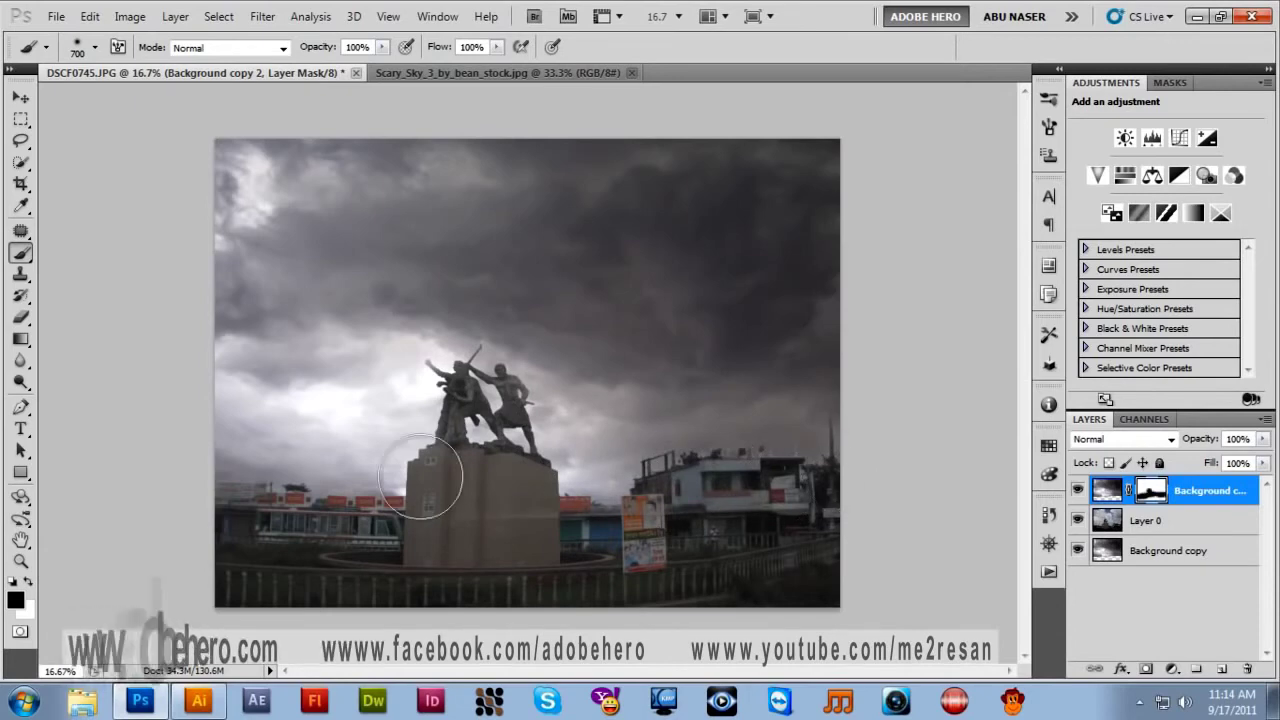
mouse_move(838, 497)
mouse_down()
mouse_move(734, 457)
mouse_move(851, 429)
mouse_move(766, 434)
mouse_move(866, 459)
mouse_up()
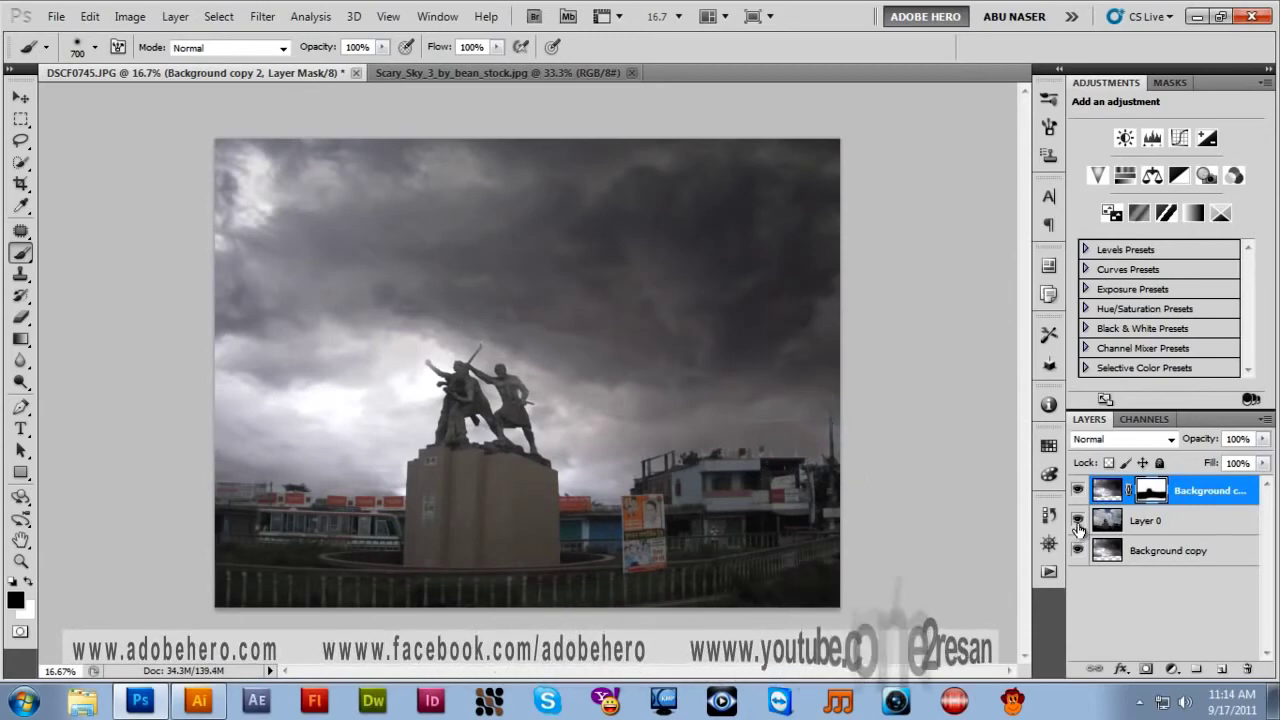
click(1077, 520)
click(1075, 552)
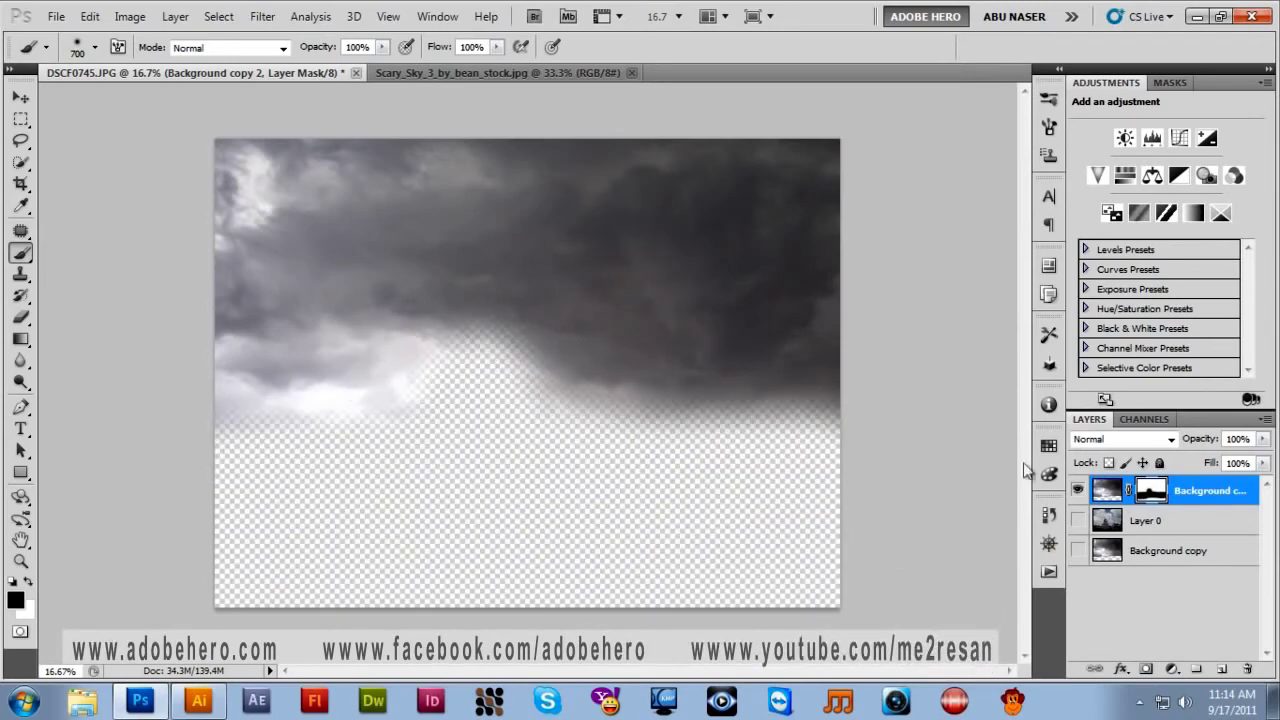
click(1077, 520)
click(1077, 551)
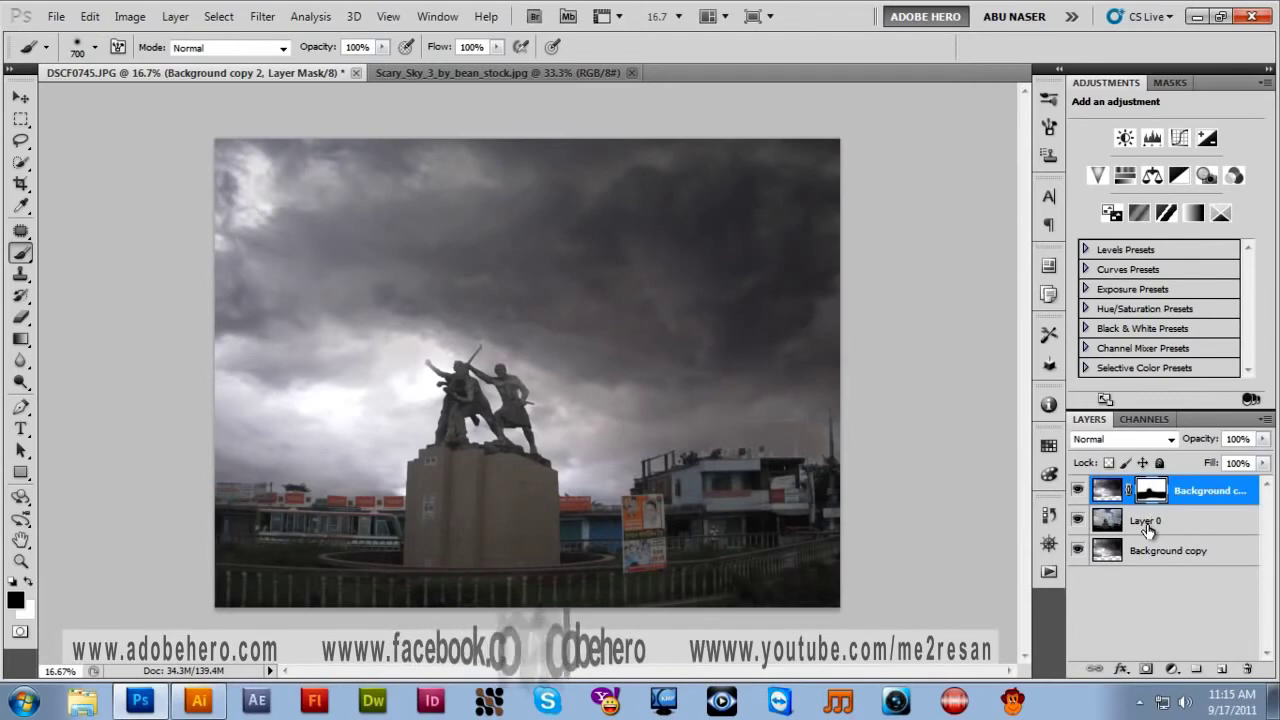
Add a Gradient Map adjustment and preview several presets in the Gradient Editor
click(1195, 215)
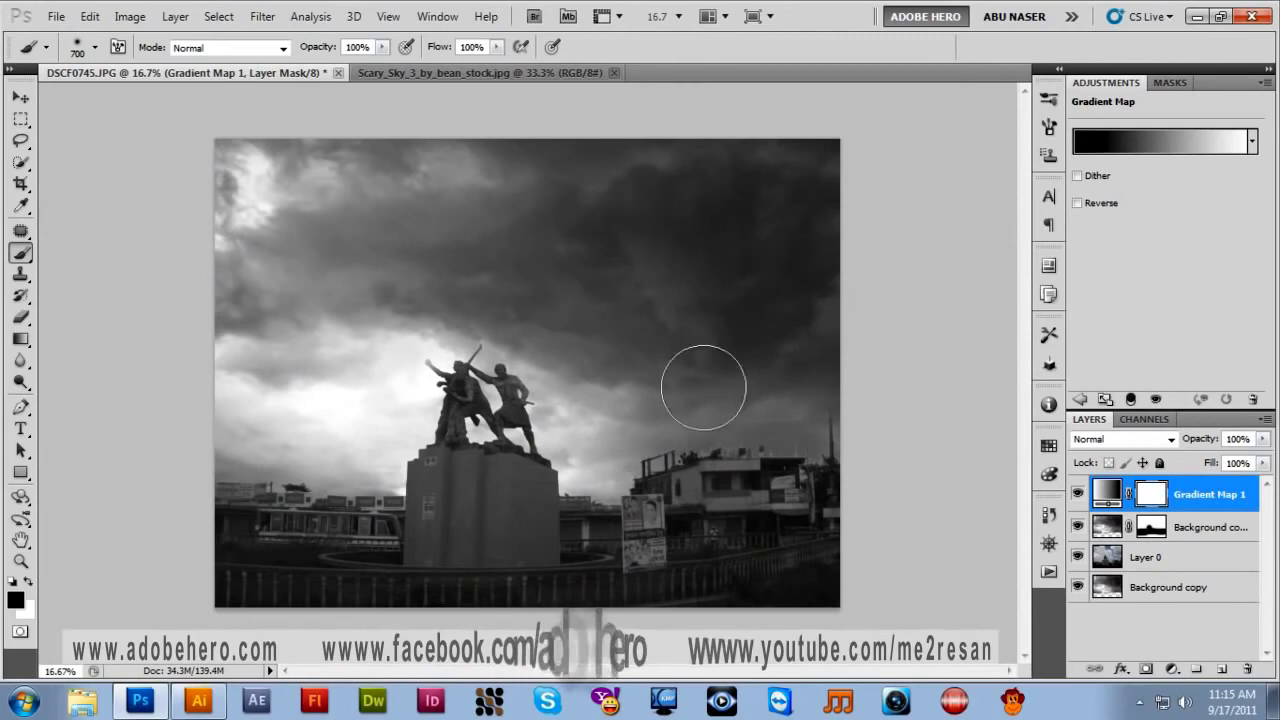
click(1147, 141)
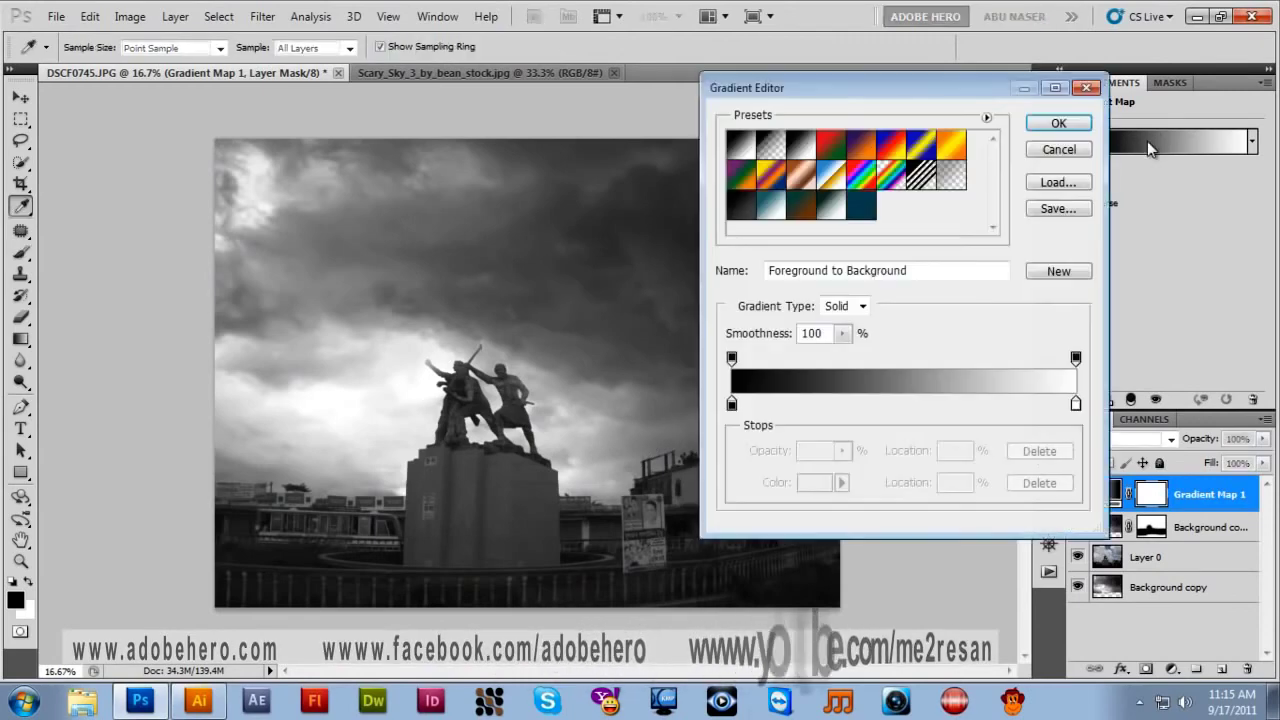
click(771, 207)
click(780, 182)
click(812, 160)
click(862, 152)
click(898, 152)
click(921, 148)
click(951, 148)
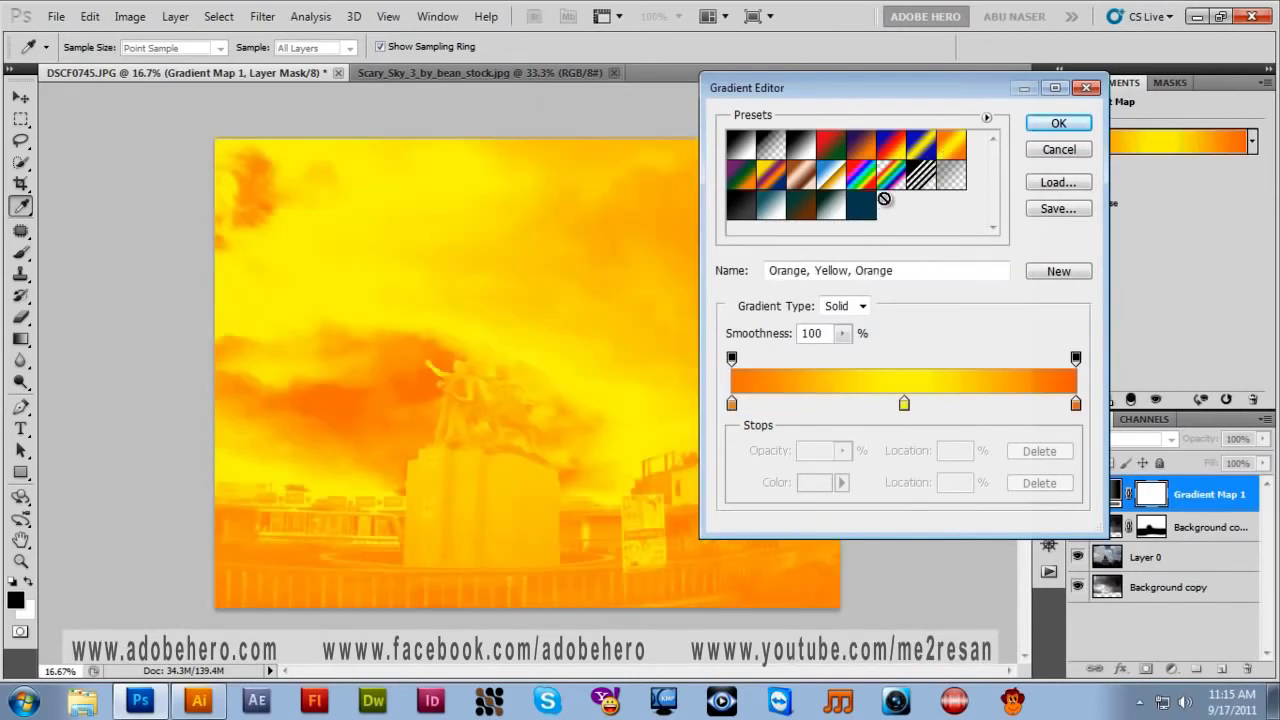
Try darker presets and settle on the teal-to-white gradient
click(859, 210)
click(804, 212)
click(776, 210)
click(734, 212)
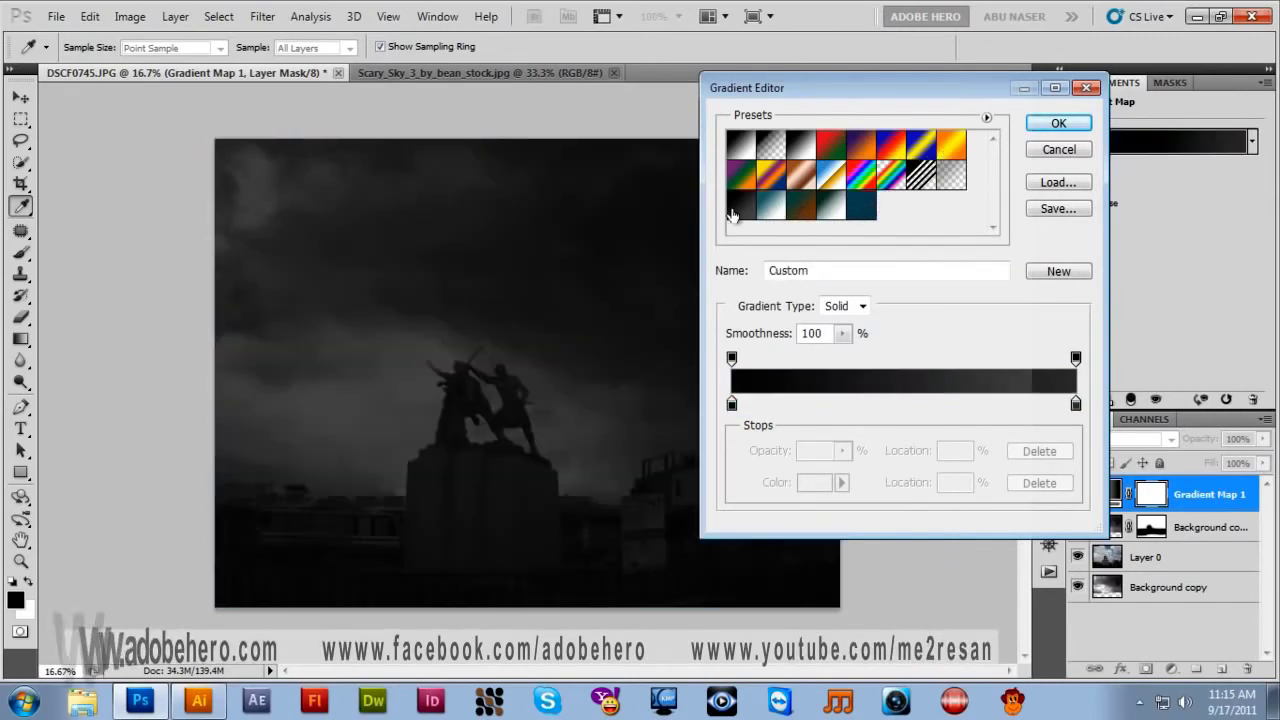
click(759, 212)
Set the gradient map's dark stop to deep navy-teal #011821 and confirm the gradient
double_click(732, 405)
mouse_move(842, 388)
mouse_down()
mouse_move(869, 403)
mouse_move(865, 415)
mouse_up()
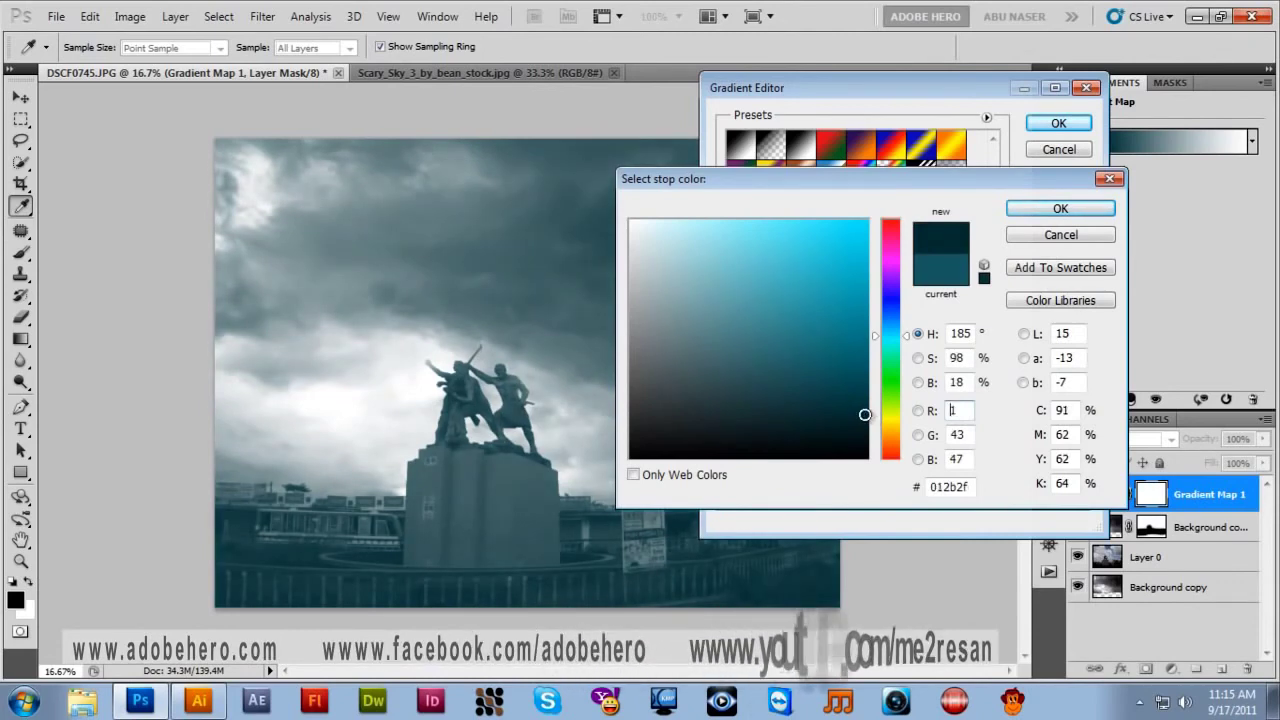
drag(866, 418, 865, 420)
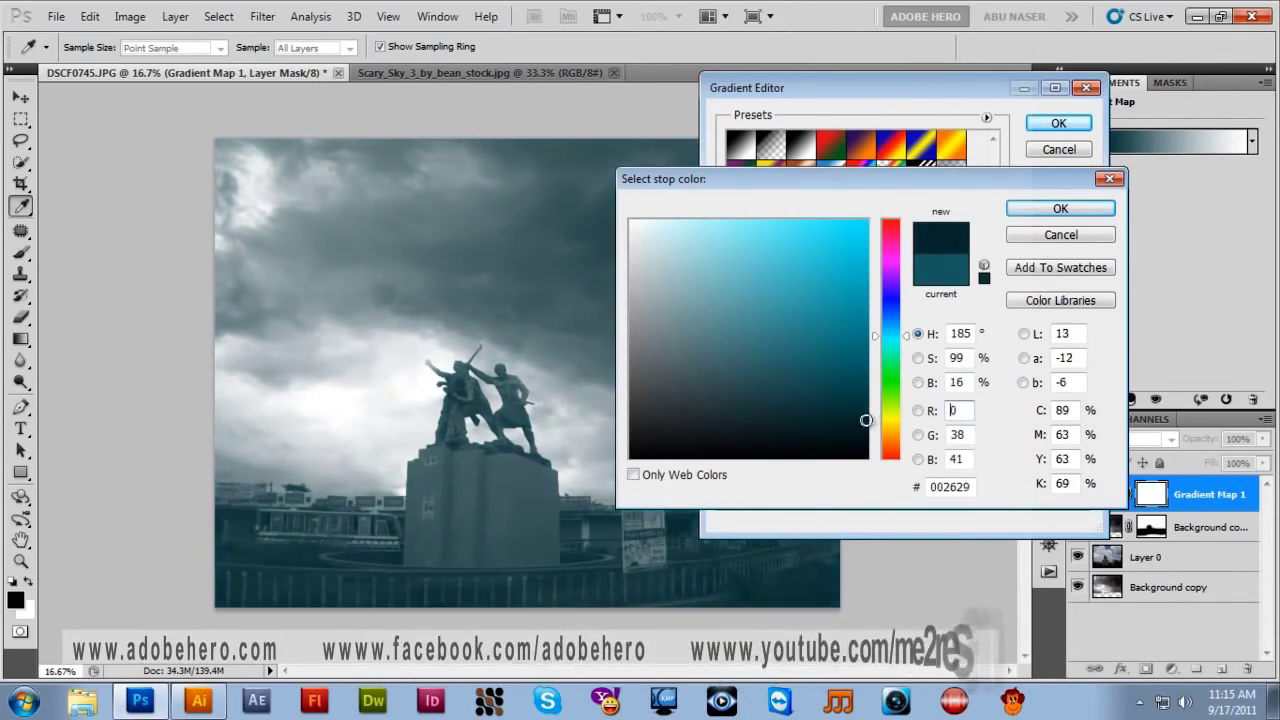
drag(903, 333, 897, 460)
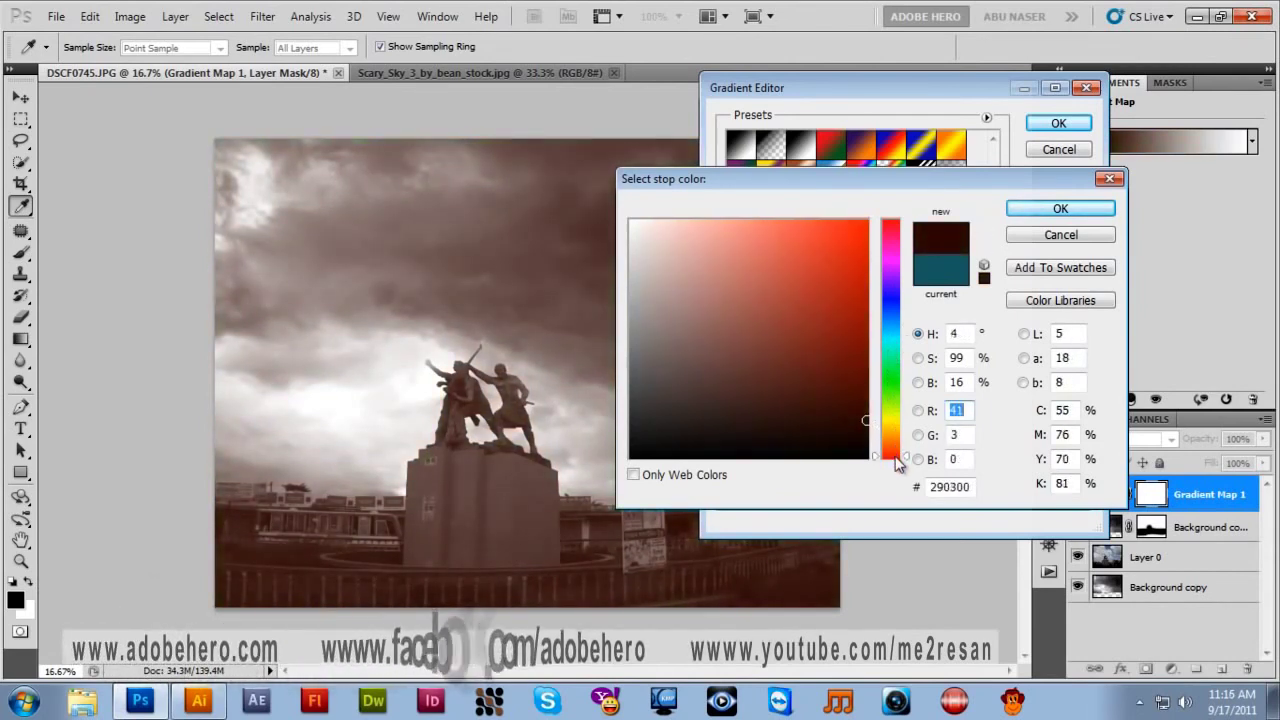
drag(893, 408, 895, 341)
drag(863, 420, 865, 428)
mouse_move(893, 330)
mouse_down()
mouse_move(892, 319)
mouse_move(895, 332)
mouse_up()
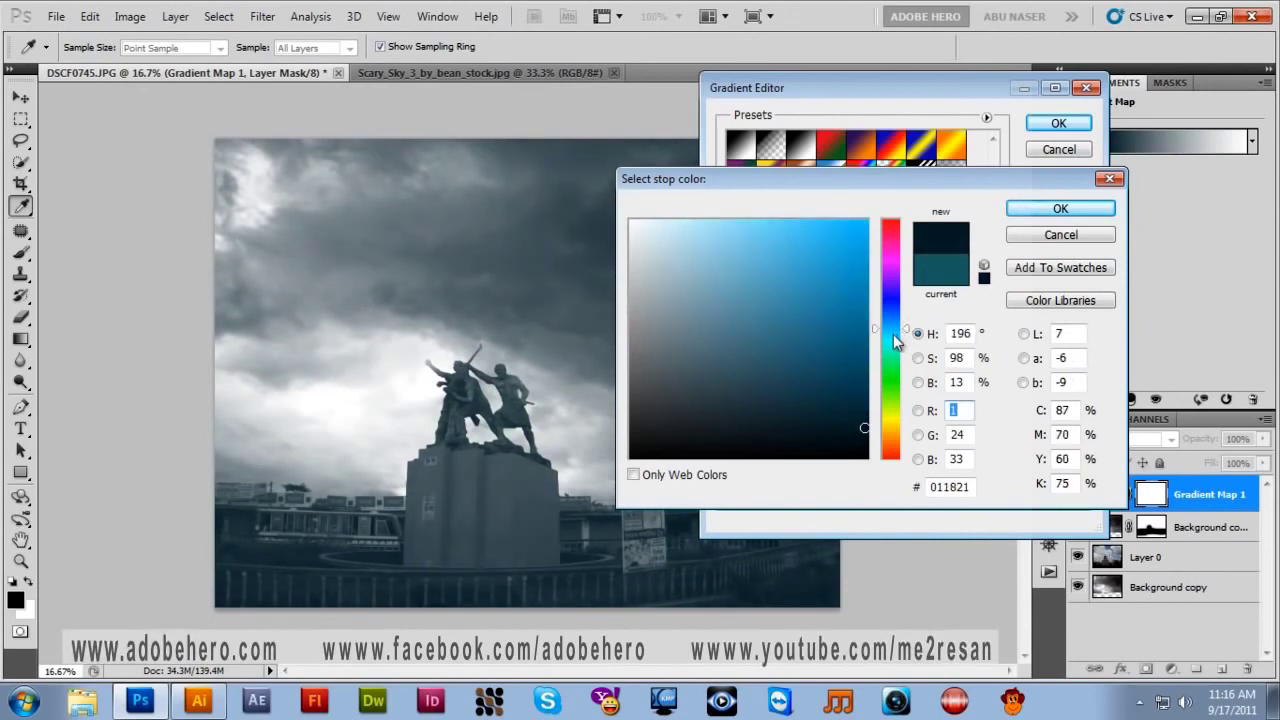
click(1064, 211)
click(1059, 123)
key(b)
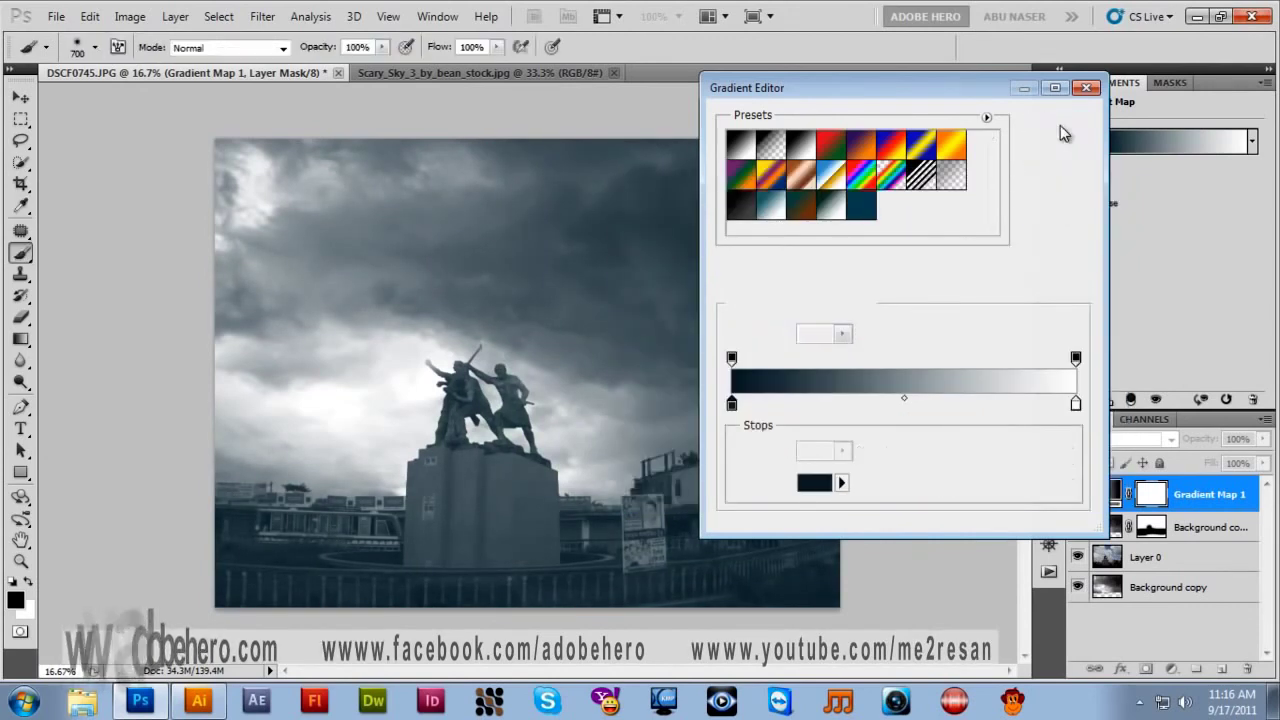